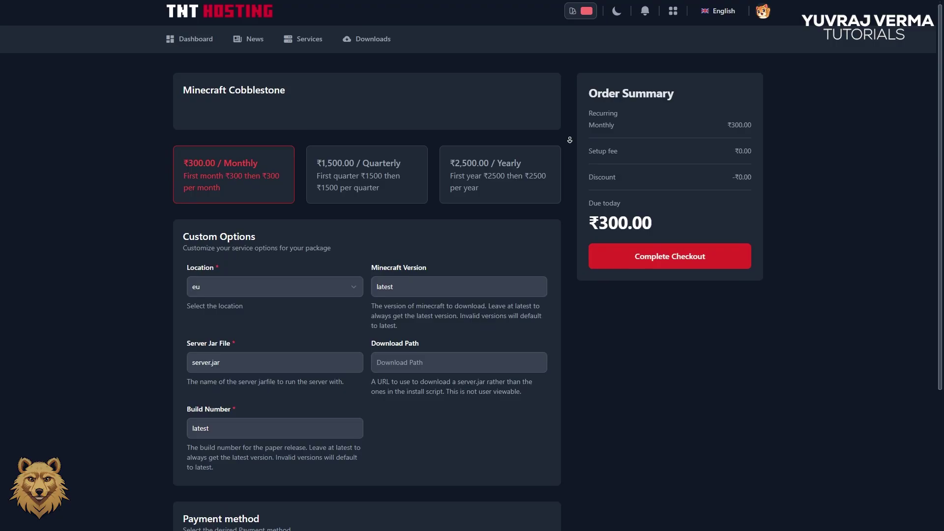
Scroll down the Minecraft Cobblestone checkout page to review its ₹300.00 monthly billing options
scroll(570, 140, "down", 2)
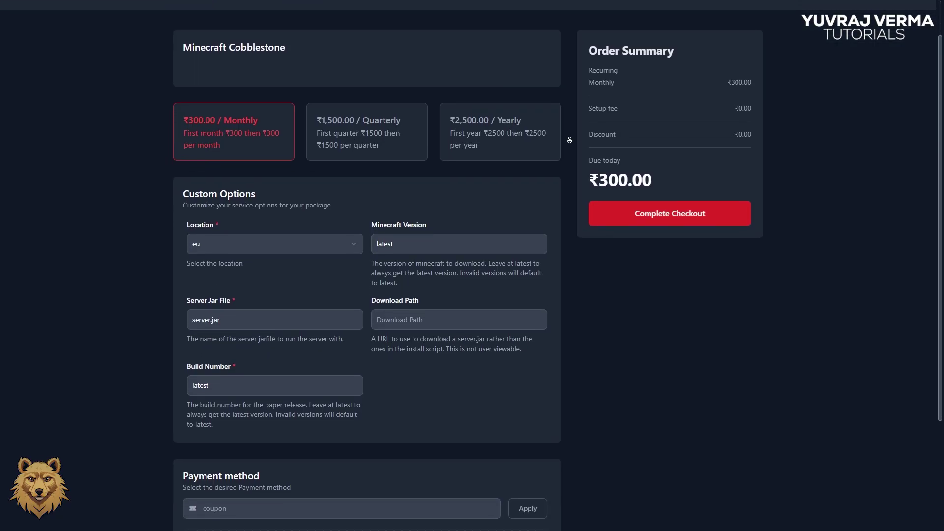
scroll(570, 140, "down", 2)
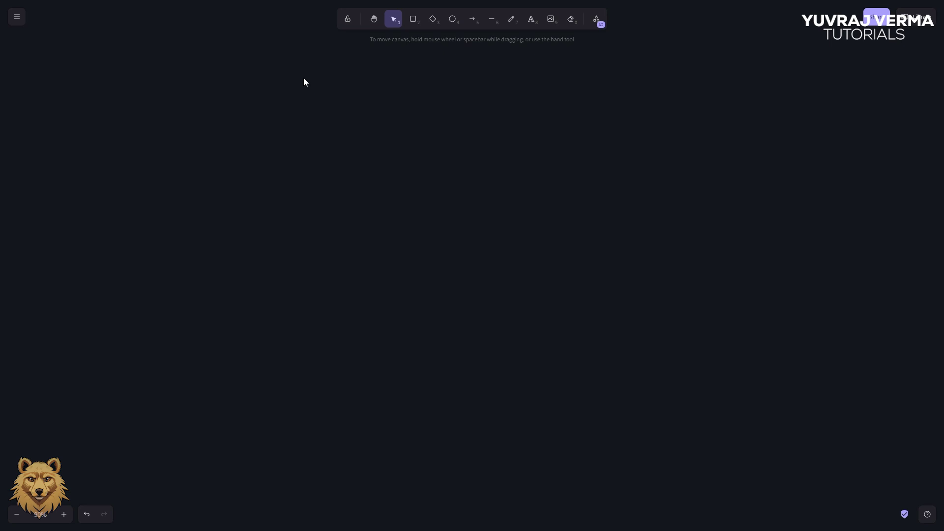
Draw an orange rounded box labelled 'Domain Name' near the top, then shrink it and shift it right
left_click(413, 20)
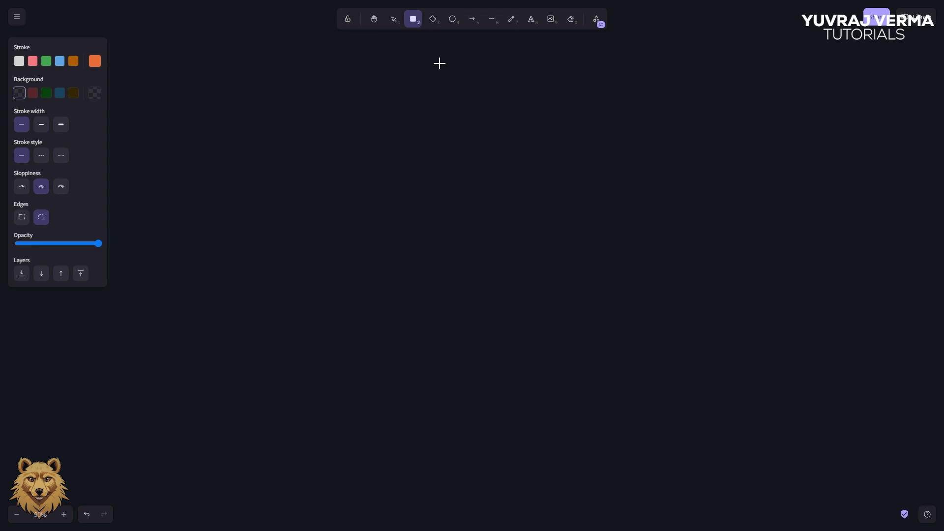
left_click_drag(394, 46, 552, 113)
left_click(532, 27)
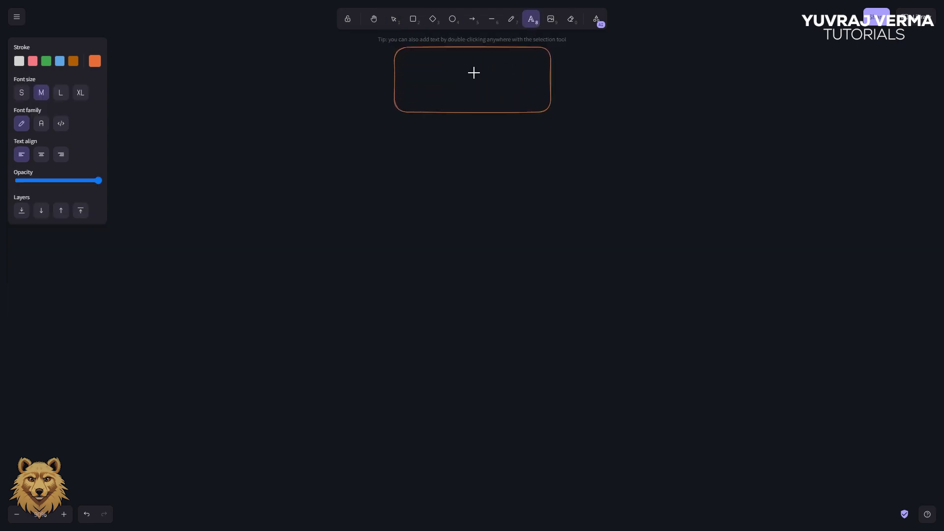
left_click(472, 73)
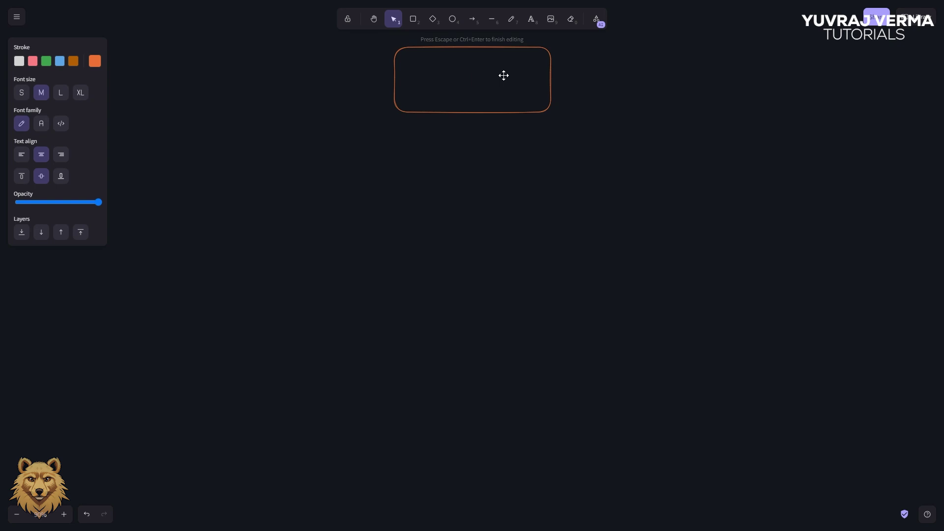
type("Domain Naame")
key("BackSpace")
key("BackSpace")
key("BackSpace")
type("me")
left_click(590, 94)
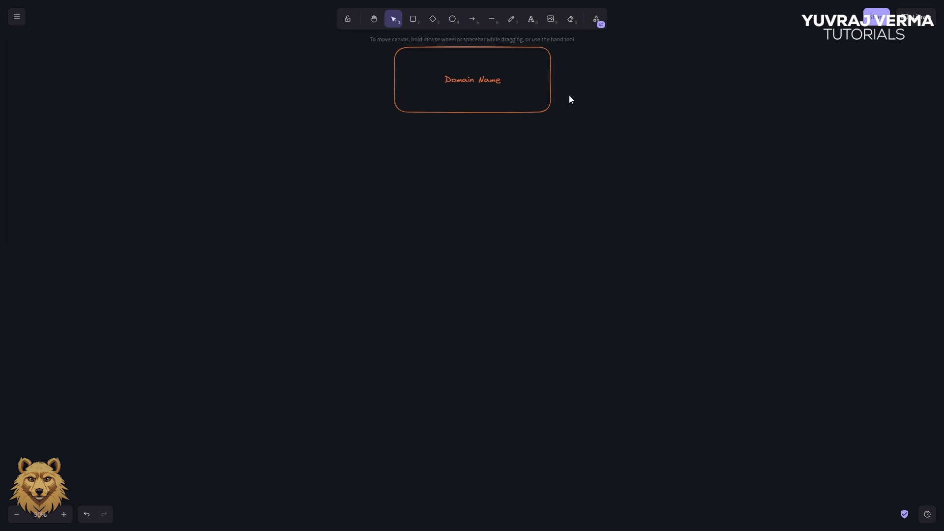
left_click(503, 81)
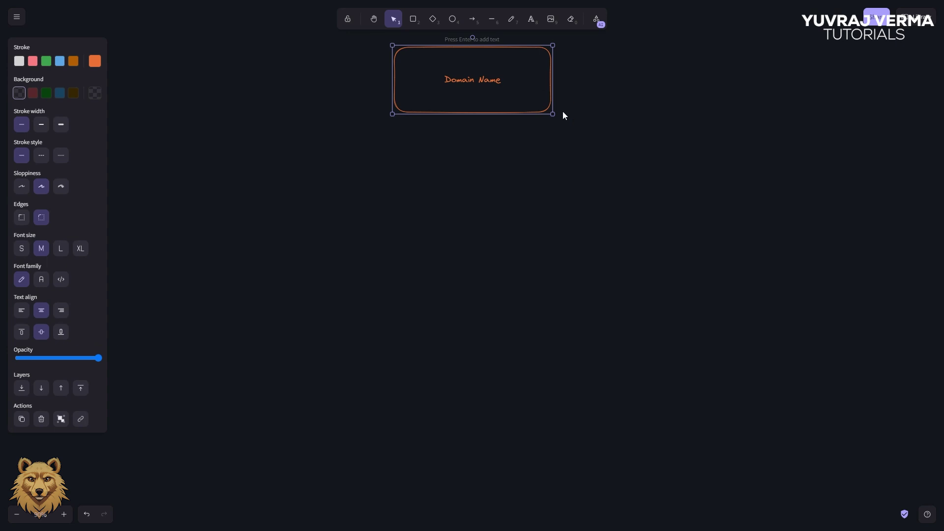
left_click_drag(553, 113, 529, 81)
left_click(598, 75)
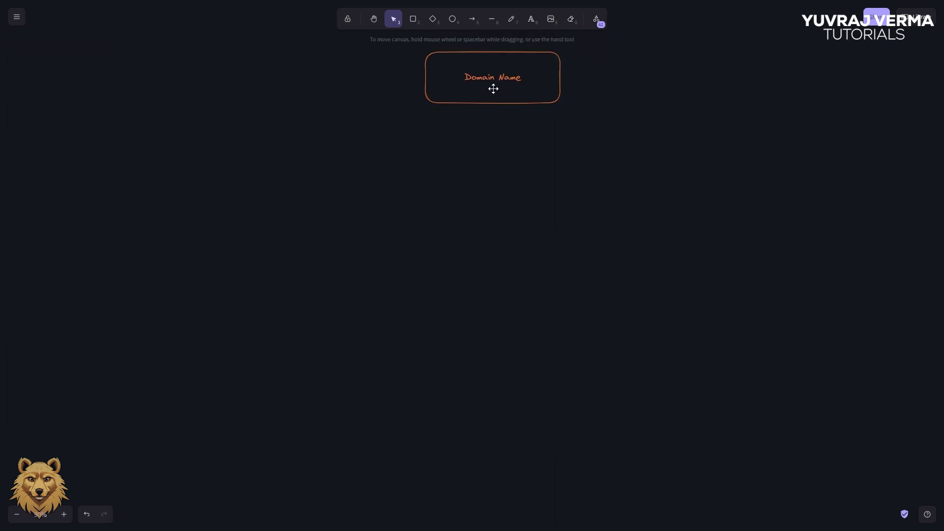
Draw an arrow down-left from Domain Name and a new box at its tip
left_click(472, 20)
left_click_drag(423, 102, 322, 179)
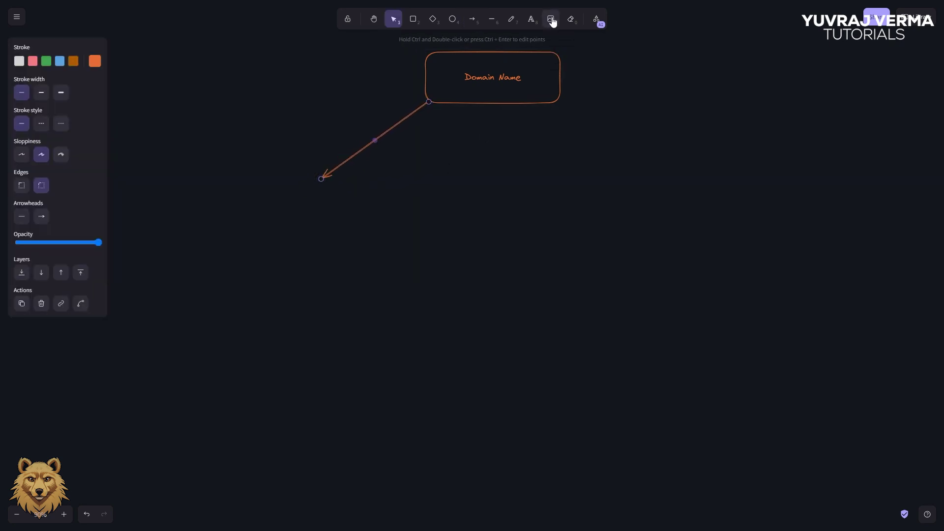
left_click(414, 19)
mouse_move(251, 178)
left_mouse_down()
mouse_move(379, 241)
mouse_move(367, 242)
left_mouse_up()
left_click_drag(349, 178, 349, 181)
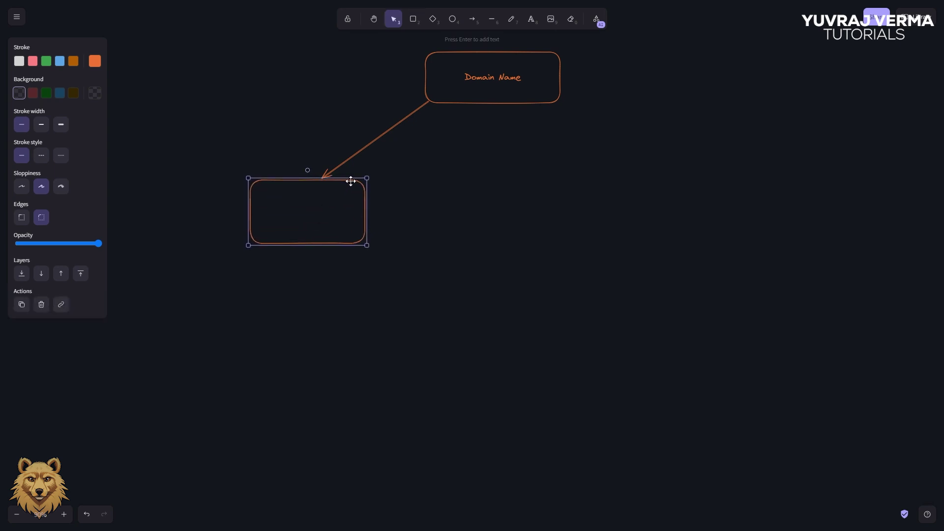
Label the new box 'Landing Page/Website' and shrink the box around its label
left_click(531, 21)
left_click(298, 210)
type("Landing Page")
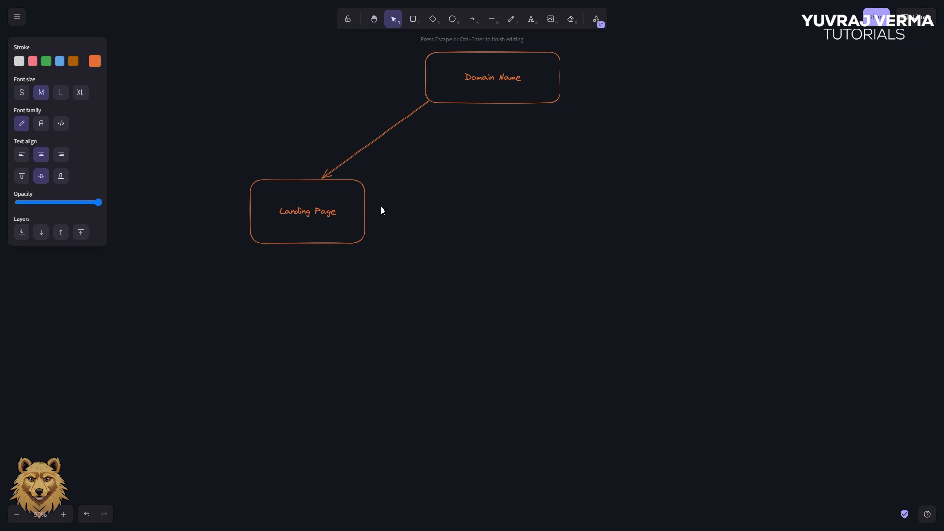
type("/")
type("Ho")
key("BackSpace")
key("BackSpace")
type("Website")
left_click(383, 207)
left_click(312, 213)
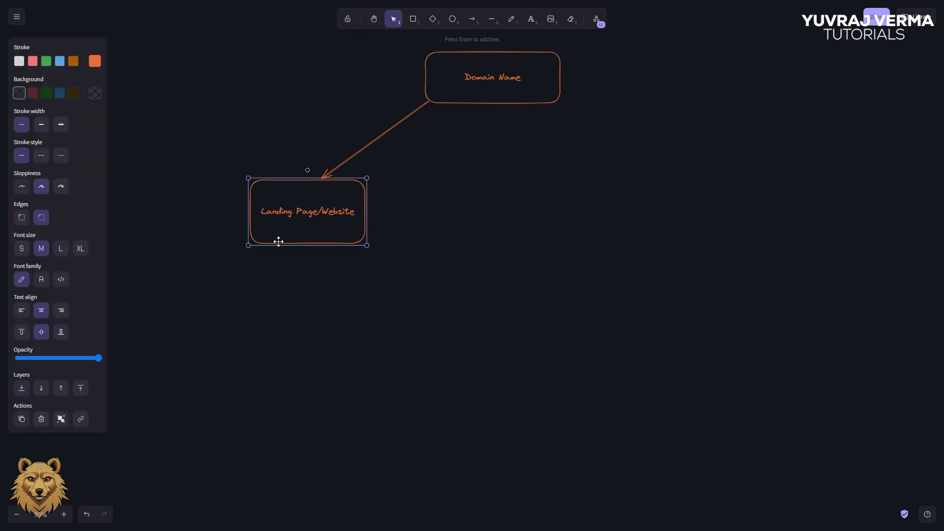
left_click_drag(248, 246, 257, 230)
left_click(416, 217)
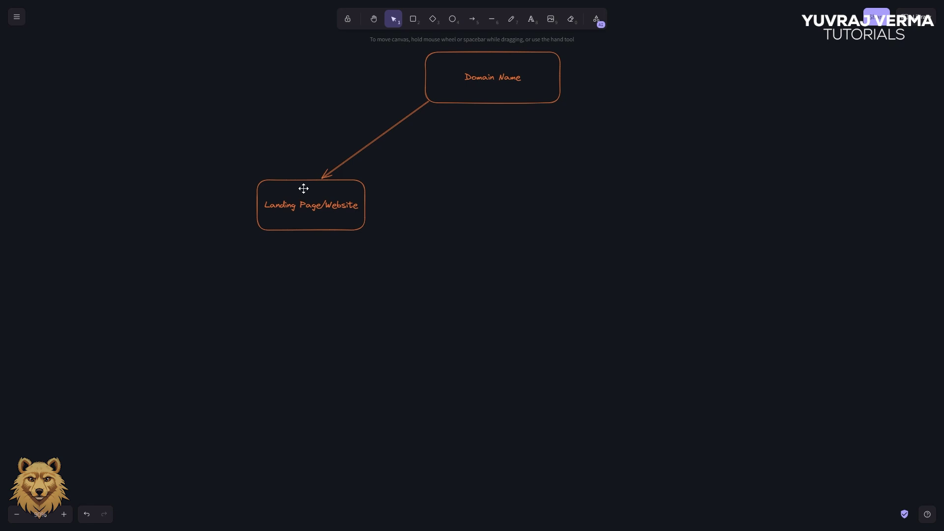
Draw a box to the right of Landing Page/Website and adjust its size and position
left_click(413, 19)
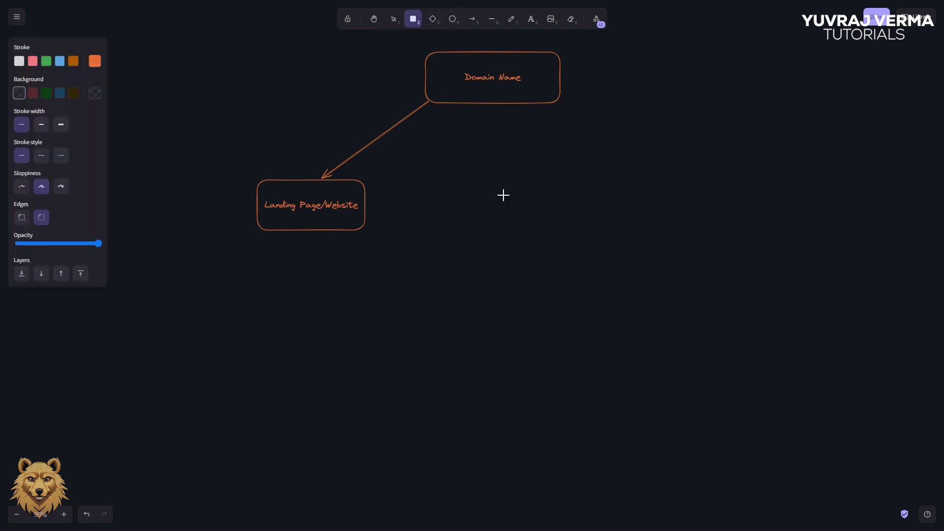
left_click_drag(449, 174, 615, 238)
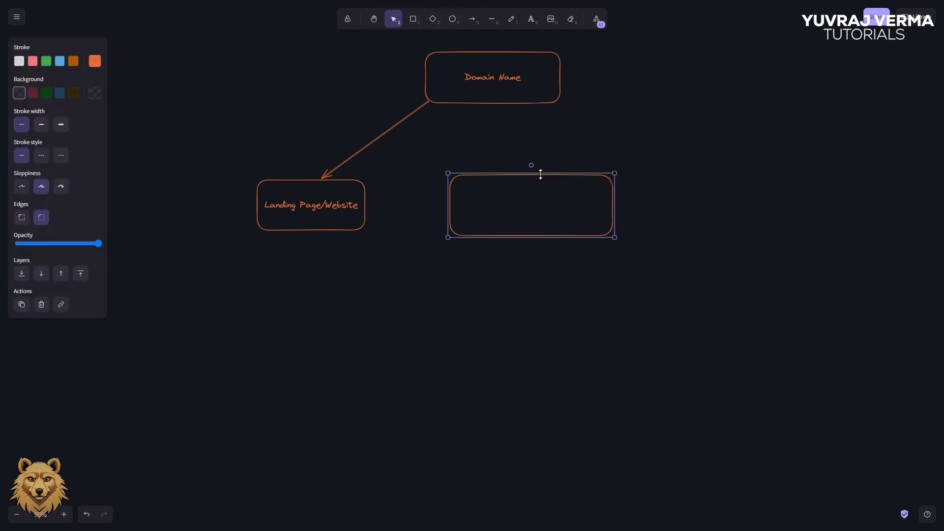
left_click_drag(543, 171, 541, 175)
left_click_drag(448, 199, 472, 200)
key("Escape")
left_click_drag(560, 175, 538, 175)
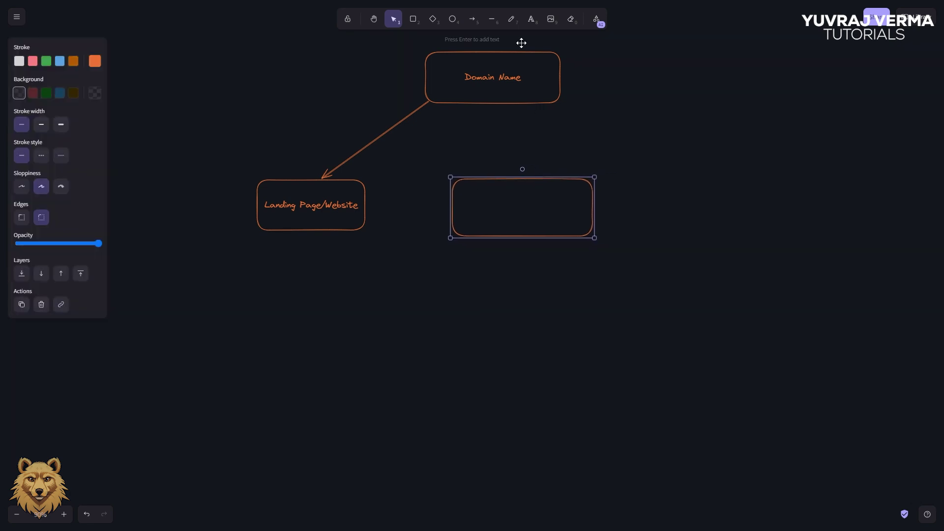
Connect Landing Page/Website to the right-hand box with an arrow
left_click(472, 19)
left_click(368, 202)
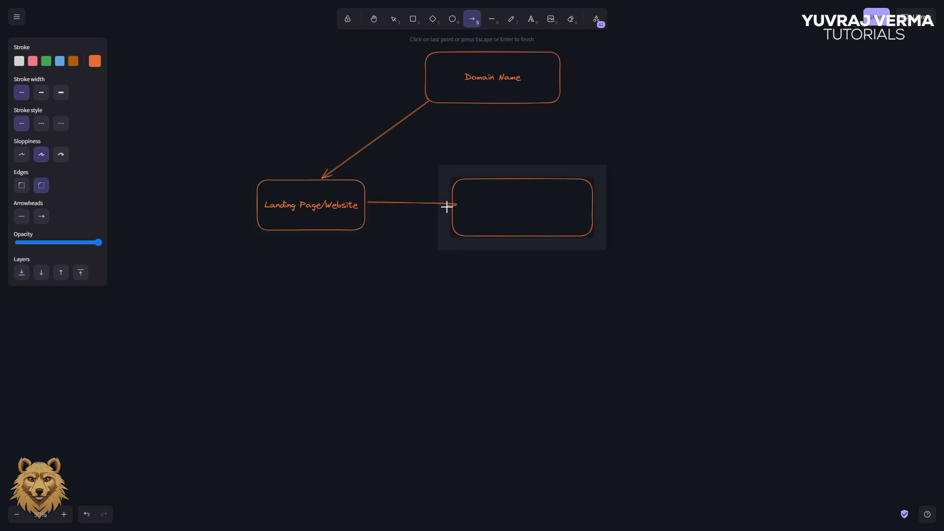
double_click(463, 204)
Label the right-hand box 'Billing Panel' and enlarge the label text
left_click(530, 20)
left_click(488, 208)
type("Billing Panel")
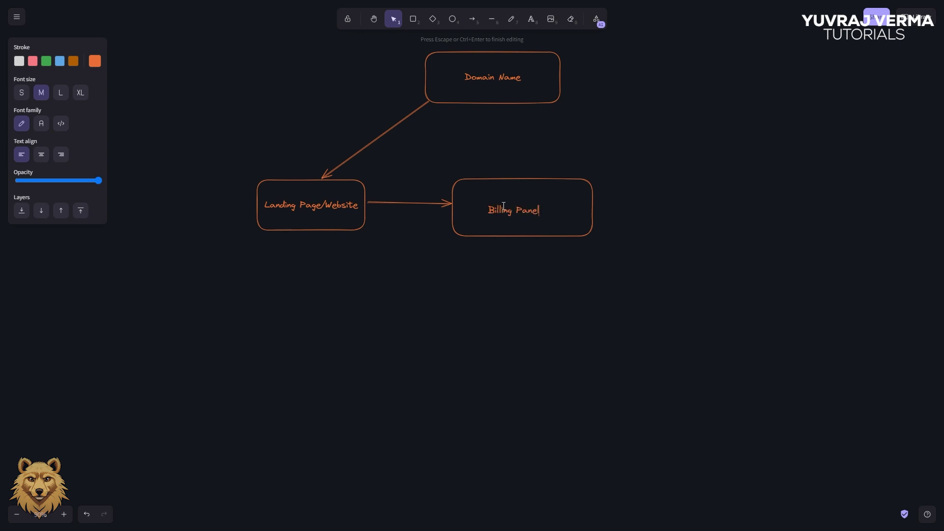
left_click(529, 140)
left_click(511, 207)
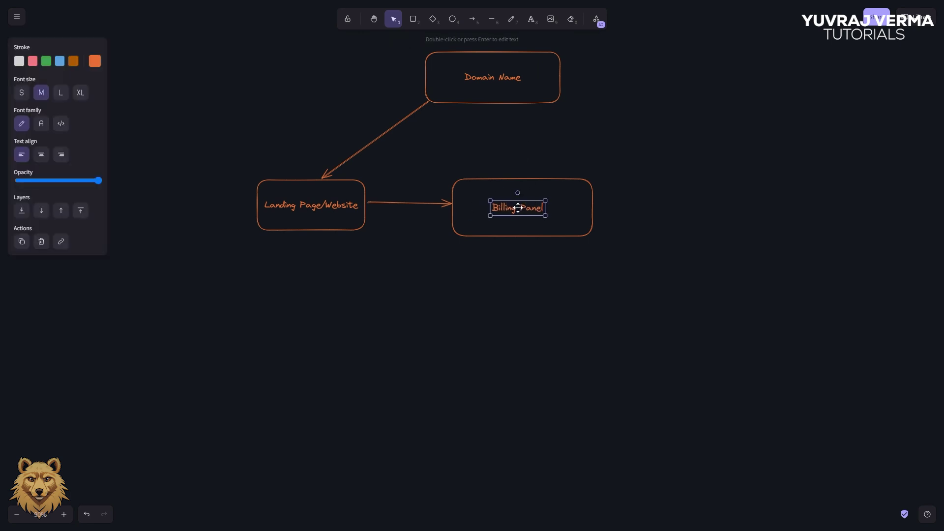
left_click_drag(545, 200, 561, 196)
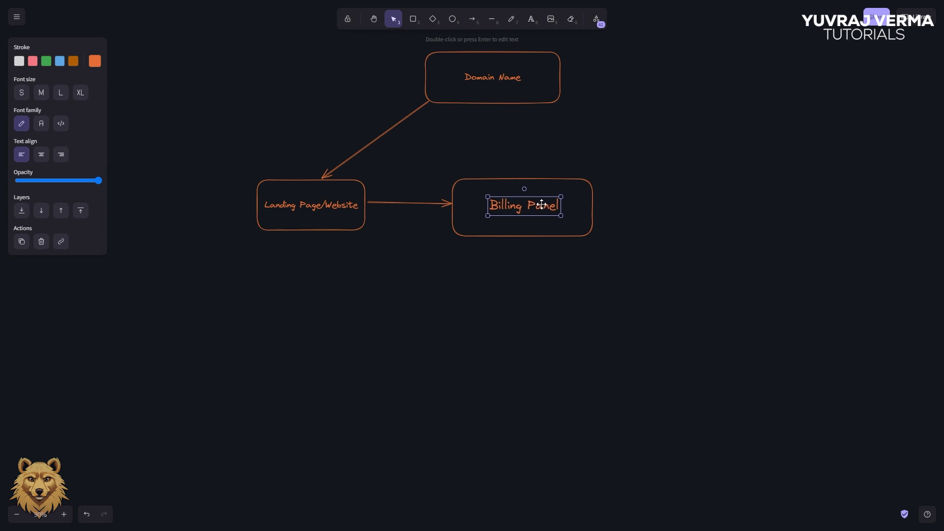
left_click(550, 168)
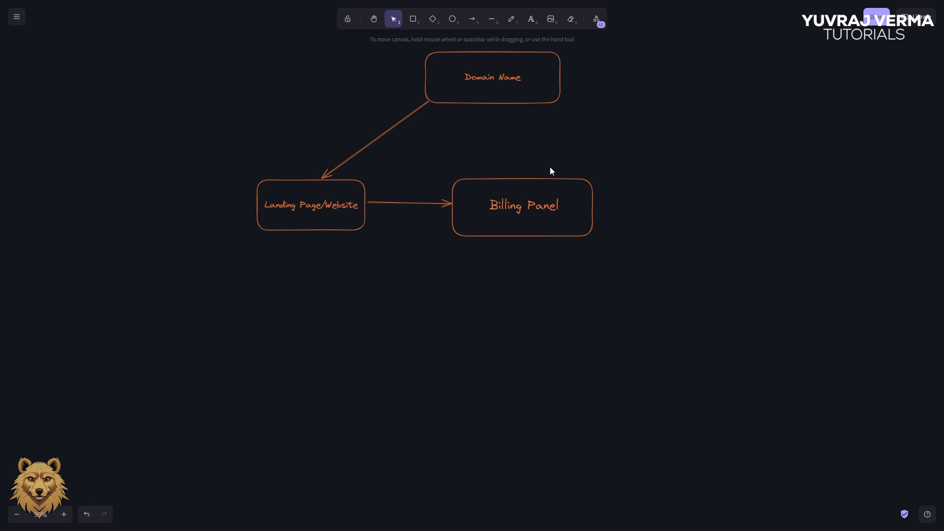
left_click(534, 205)
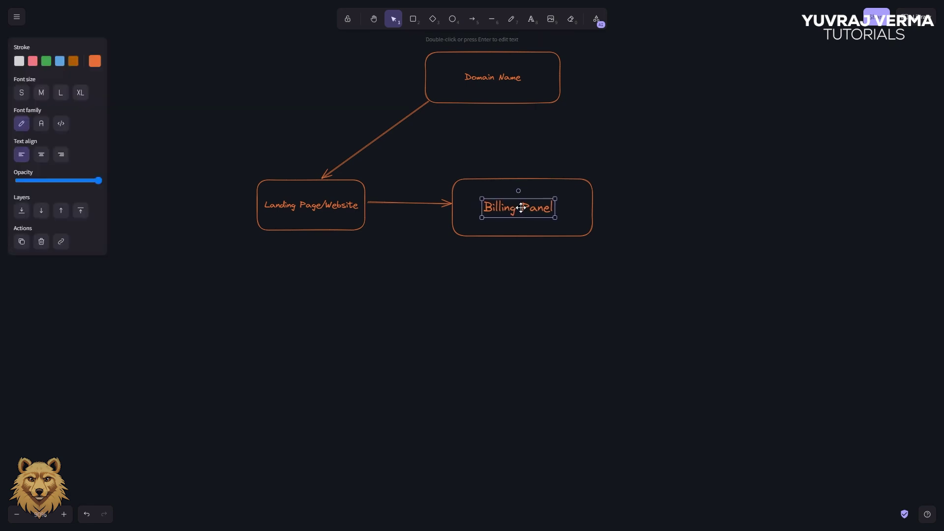
left_click(539, 174)
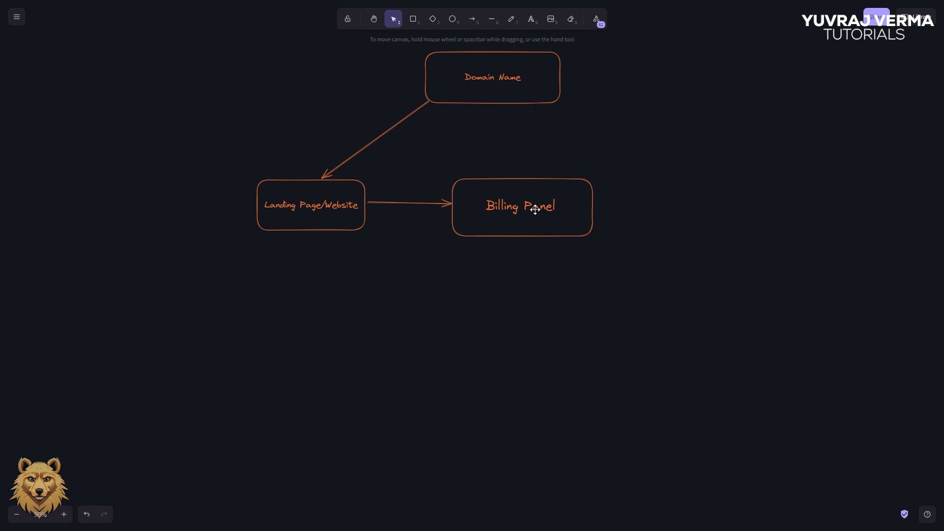
Draw a box below Billing Panel, moving it down-left and narrowing it
left_click(414, 21)
mouse_move(461, 267)
left_mouse_down()
mouse_move(624, 386)
mouse_move(631, 316)
left_mouse_up()
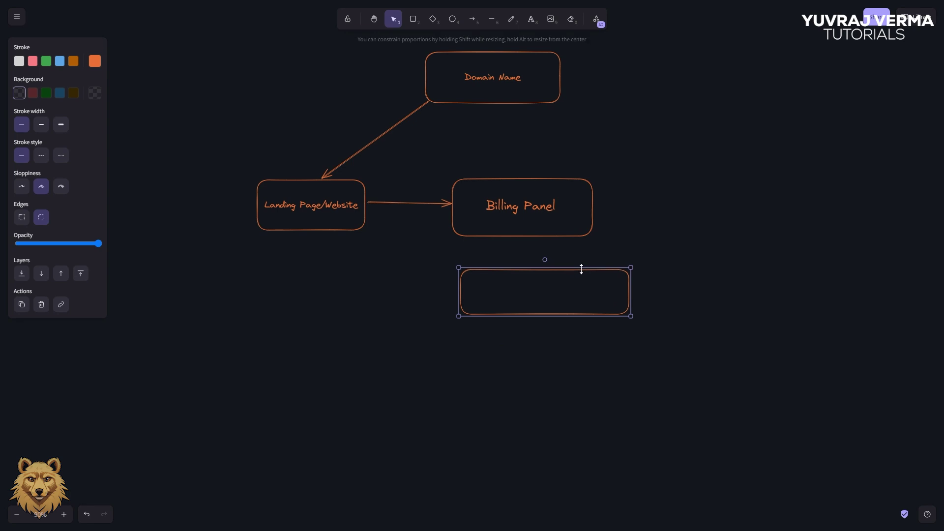
left_click_drag(580, 272, 568, 290)
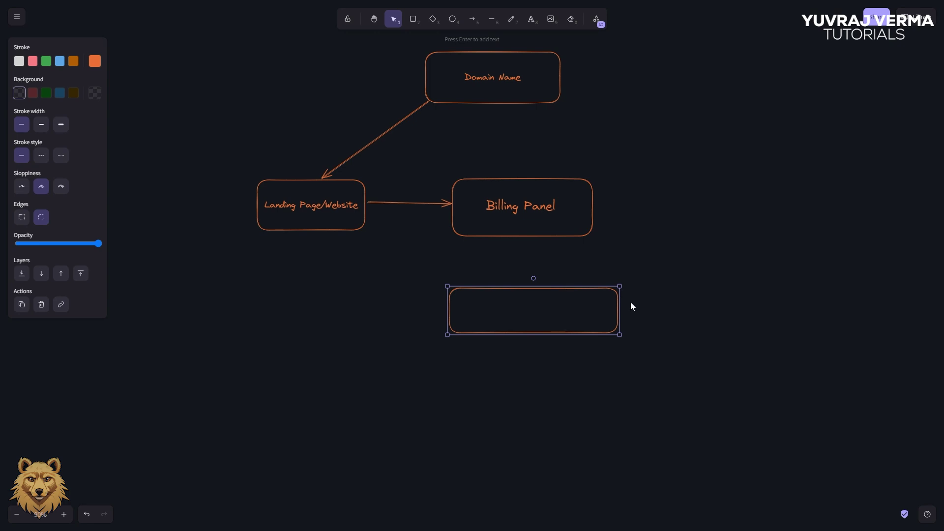
left_click_drag(620, 305, 540, 296)
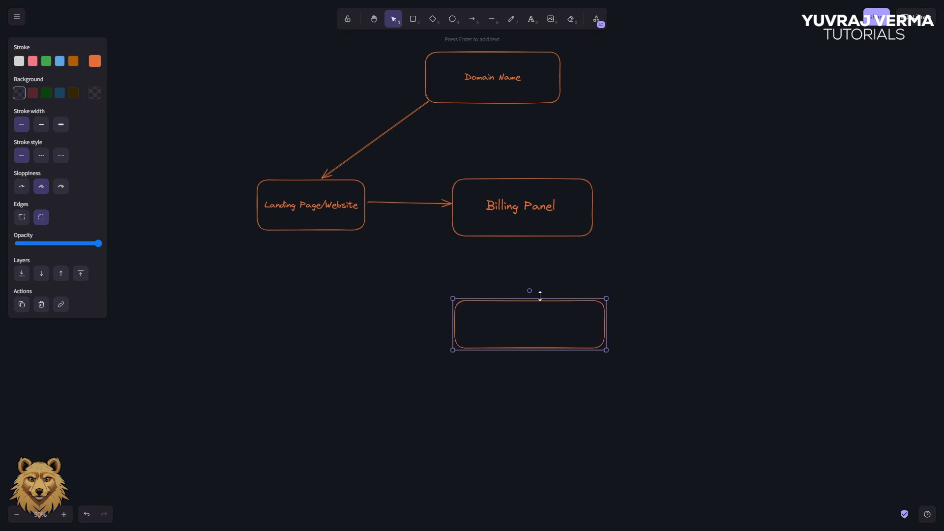
Label the bottom box 'Gameserver Panel'
left_click(531, 22)
left_click(500, 317)
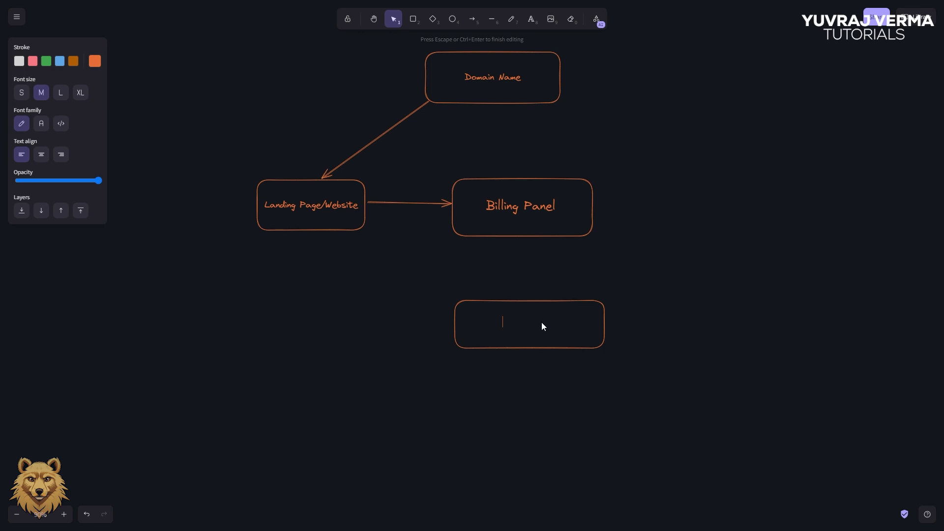
type("Gamer")
type("erver Panel")
left_click(633, 291)
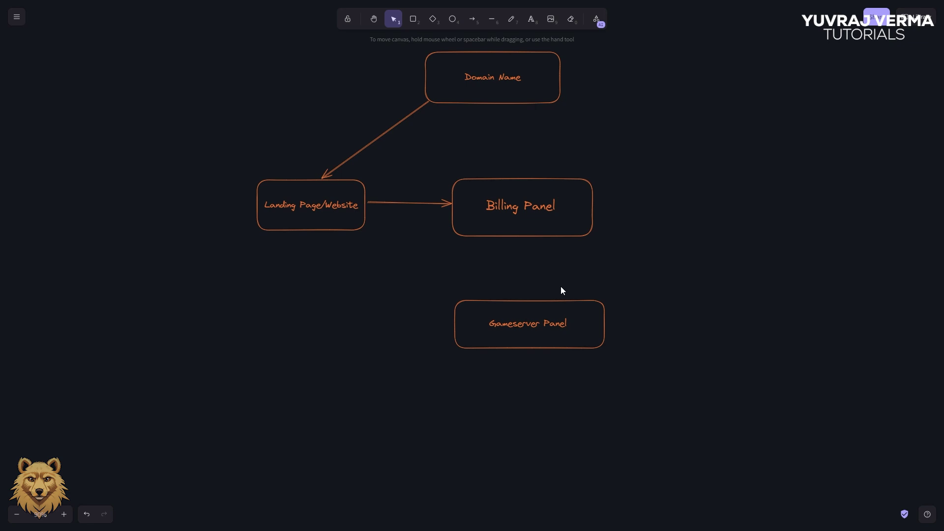
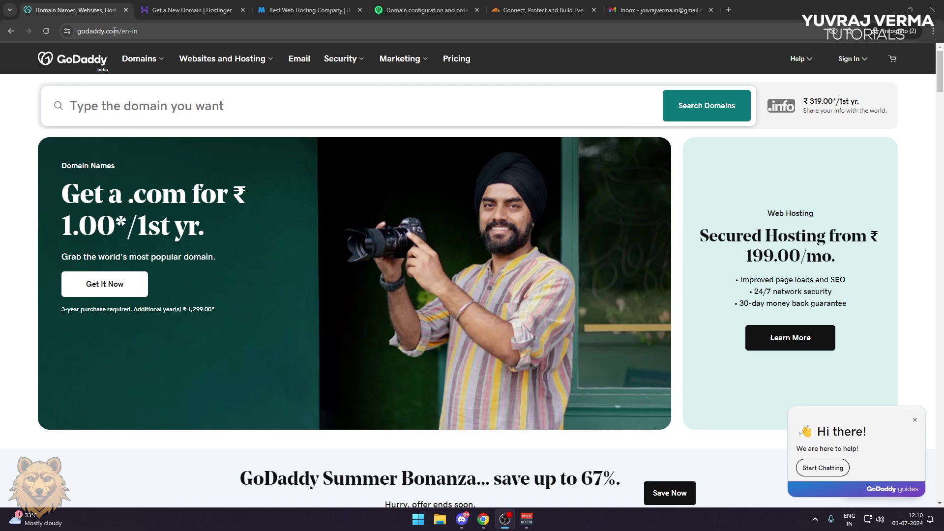
Search GoDaddy for the domain 'tnthosting'
left_click(200, 101)
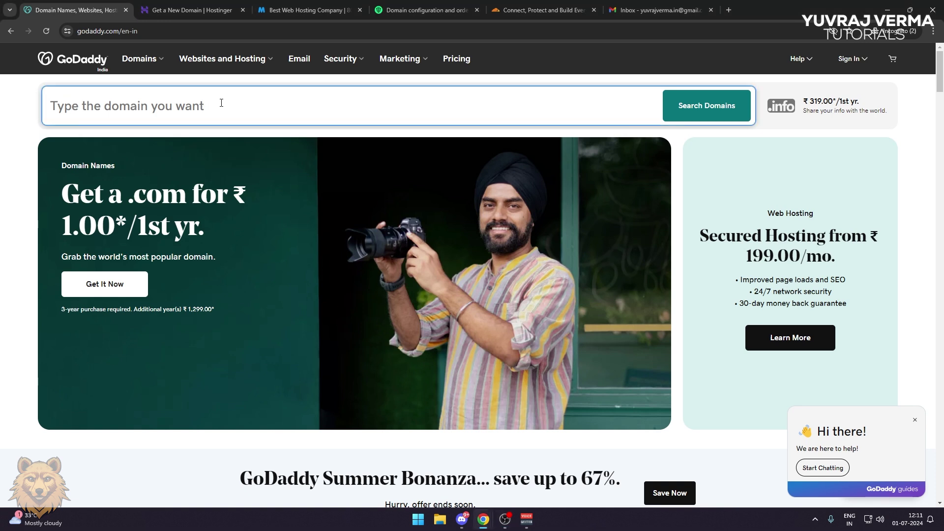
type("tnthosting")
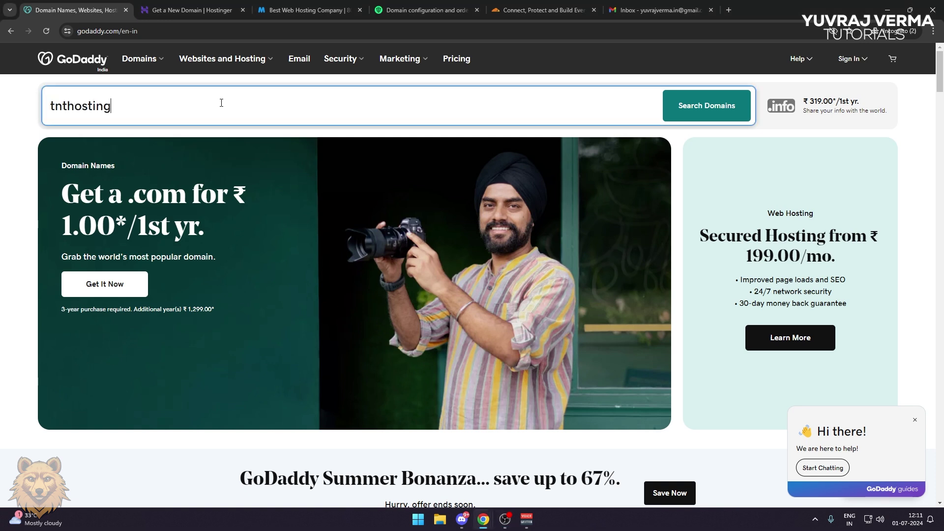
key("Return")
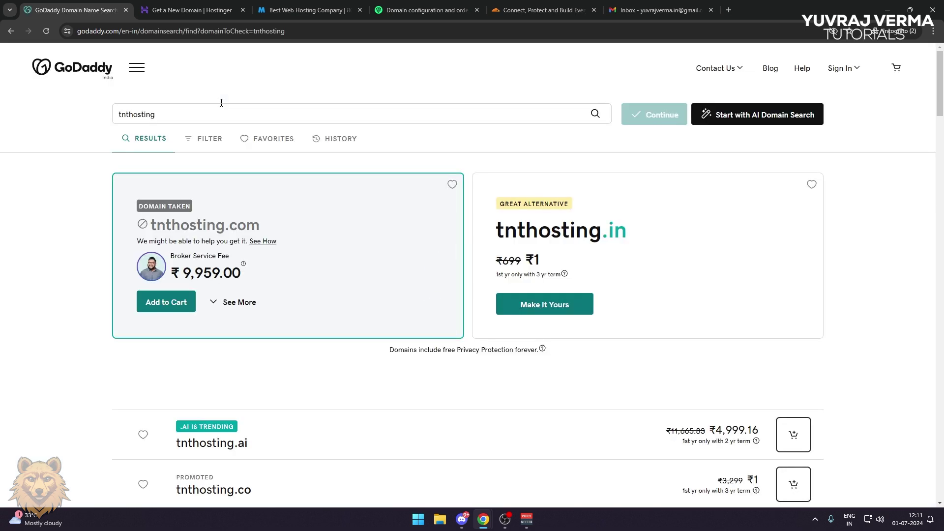
Open the taken tnthosting.com result in a new browser tab
double_click(181, 229)
triple_click(181, 229)
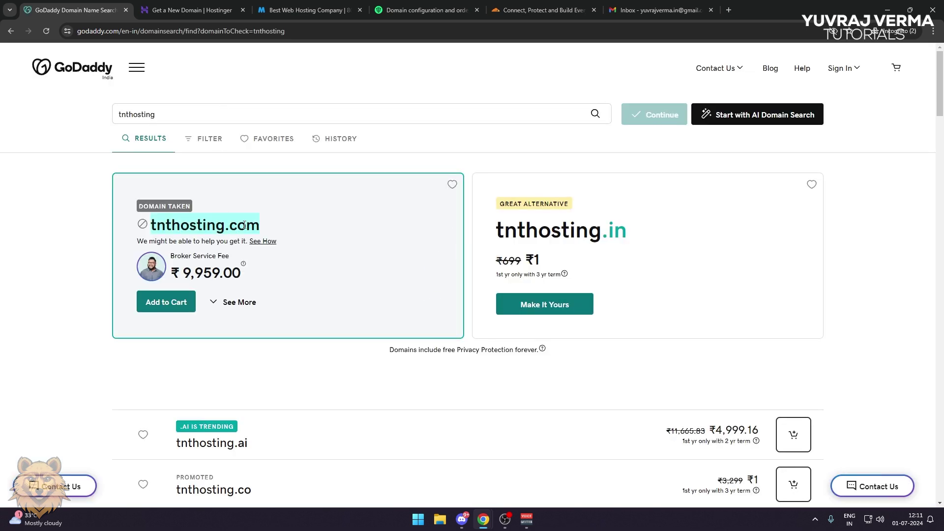
left_click_drag(212, 226, 769, 16)
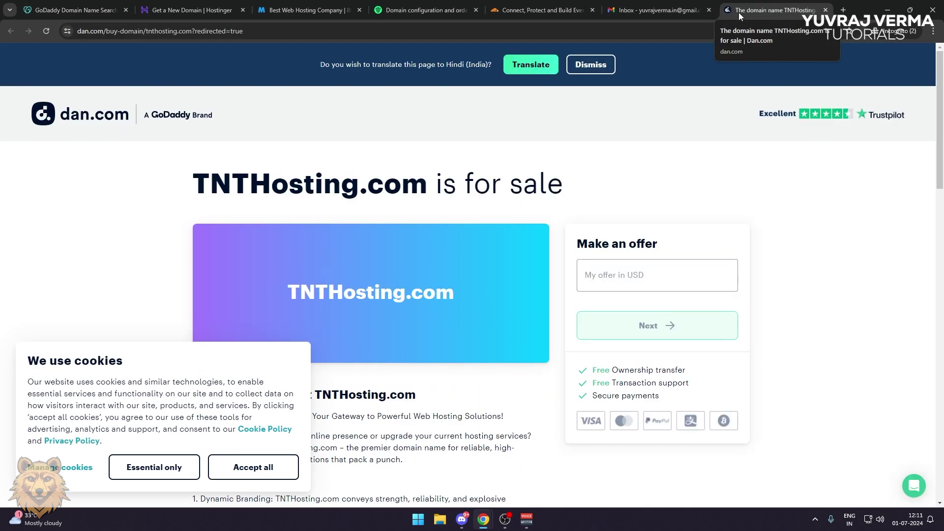
Review the TNTHosting.com sale listing on dan.com, then close it and return to GoDaddy
scroll(249, 202, "down", 4)
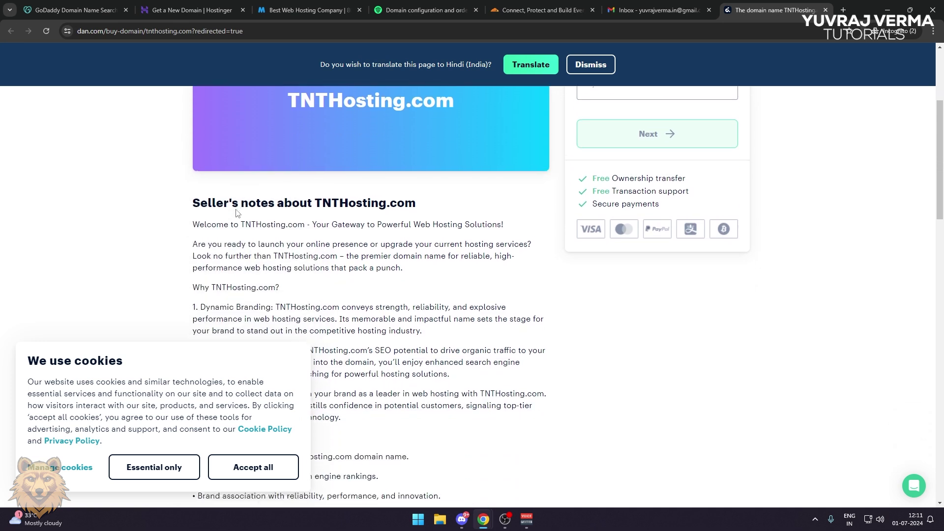
scroll(233, 215, "up", 4)
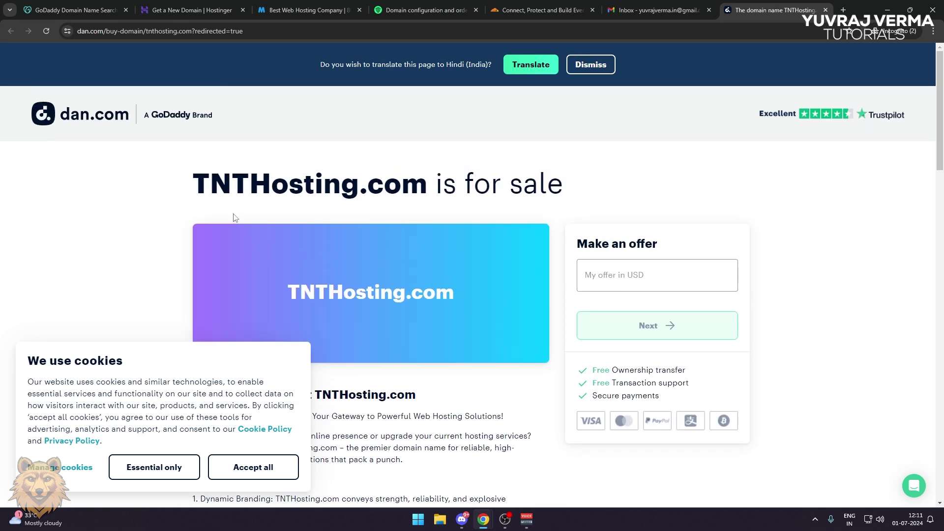
scroll(234, 218, "down", 5)
scroll(234, 218, "down", 4)
scroll(234, 218, "up", 6)
scroll(235, 219, "up", 4)
left_click(826, 10)
left_click(61, 5)
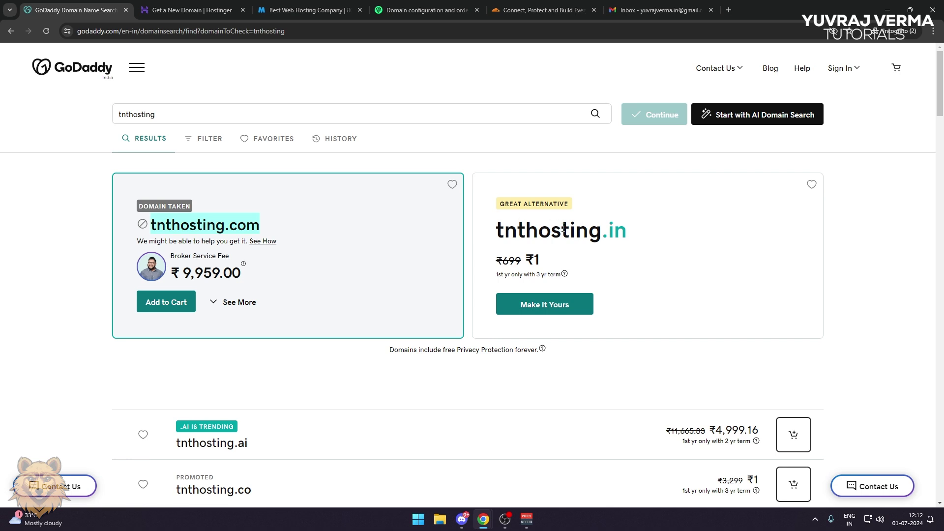
Browse GoDaddy's alternative tnthosting domains and prices, then go to the Hostinger tab
scroll(509, 238, "down", 6)
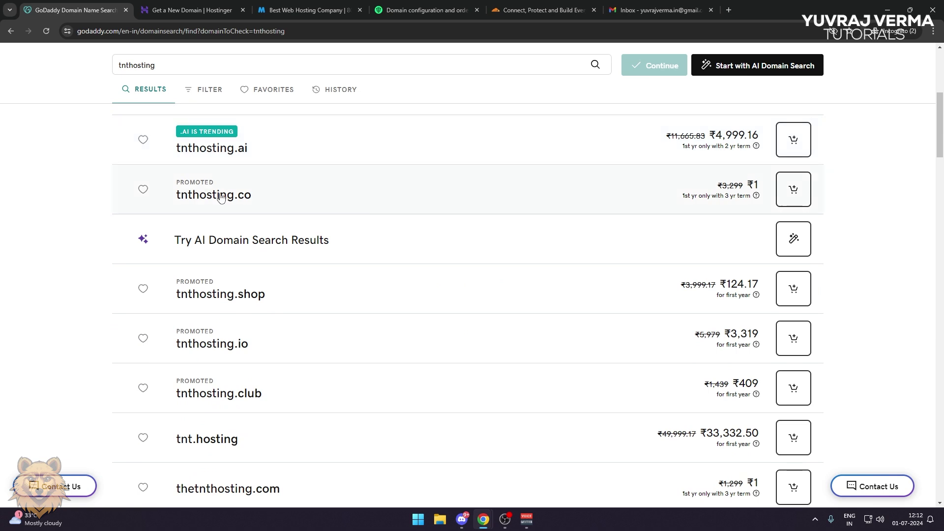
scroll(358, 308, "down", 3)
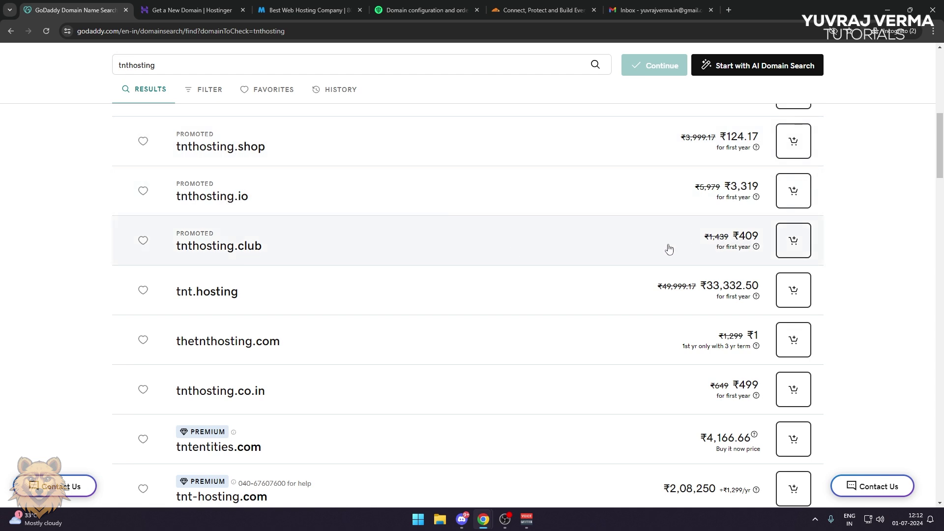
scroll(669, 249, "down", 1)
scroll(668, 250, "down", 5)
scroll(659, 246, "down", 3)
scroll(657, 241, "down", 8)
scroll(656, 241, "up", 16)
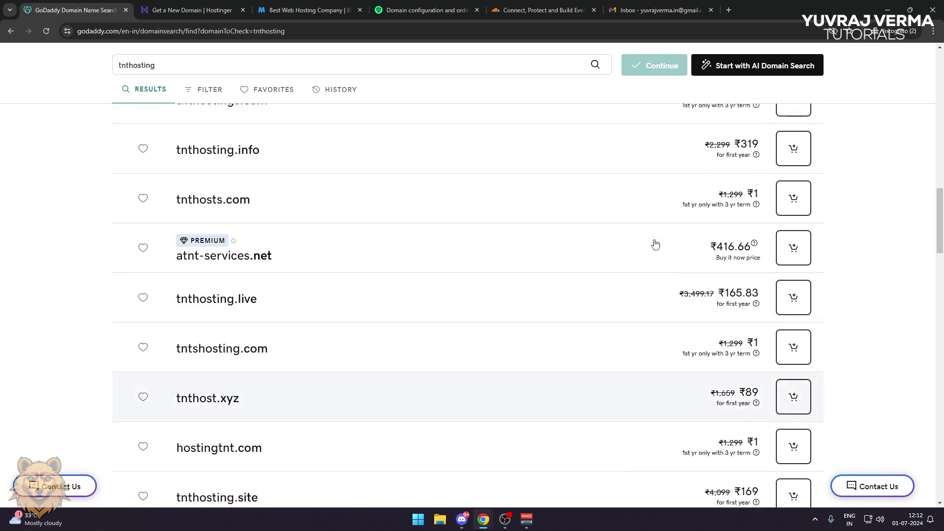
scroll(649, 249, "up", 10)
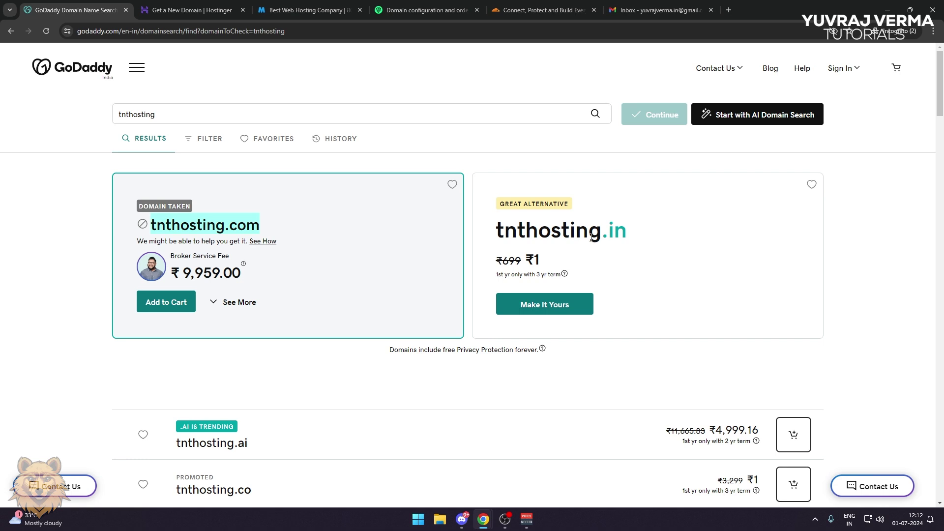
left_click(192, 11)
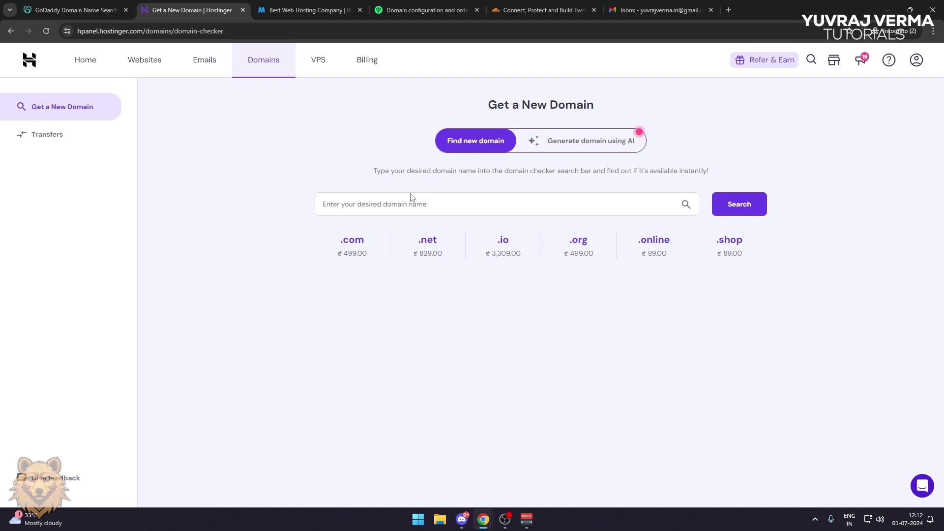
Check 'tnthosting' availability in Hostinger's domain checker
left_click(415, 206)
type("tnthosting")
key("Return")
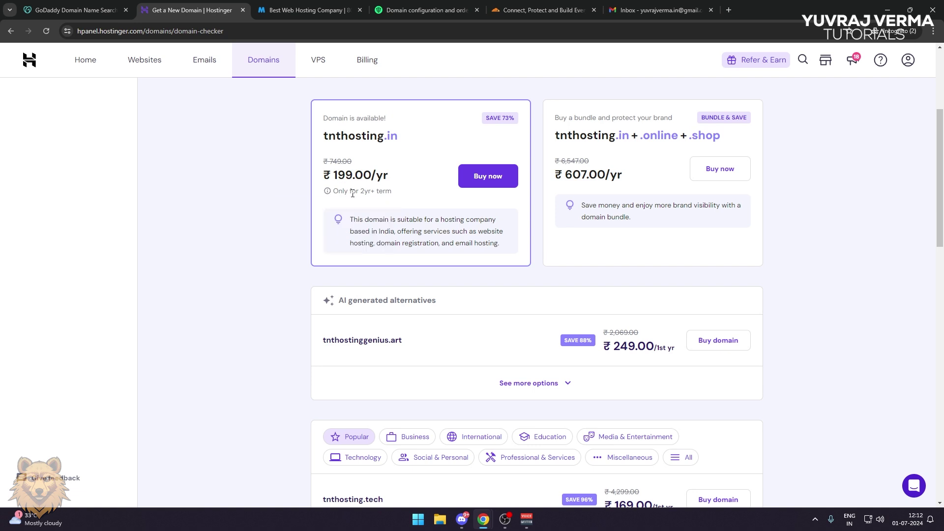
Compare with GoDaddy, then review Hostinger's extensions, like .cloud at ₹89.00
left_click(84, 11)
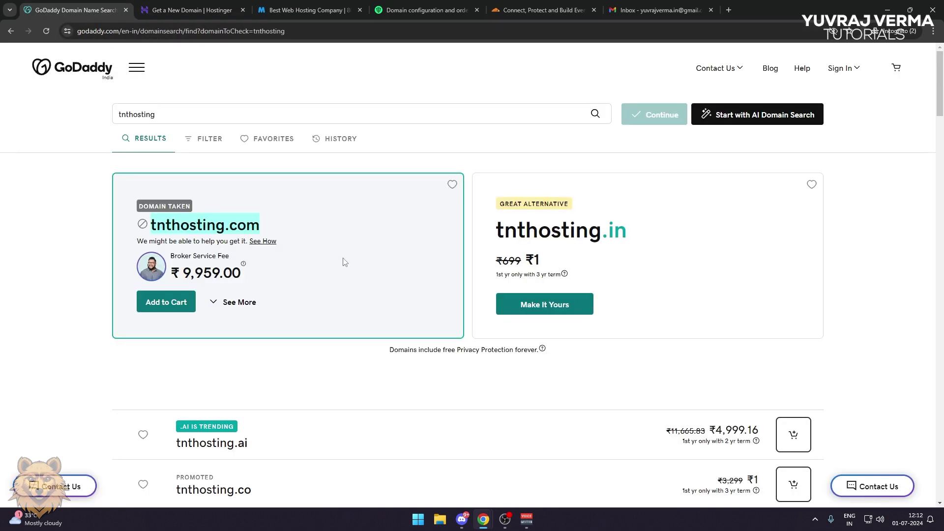
left_click(192, 12)
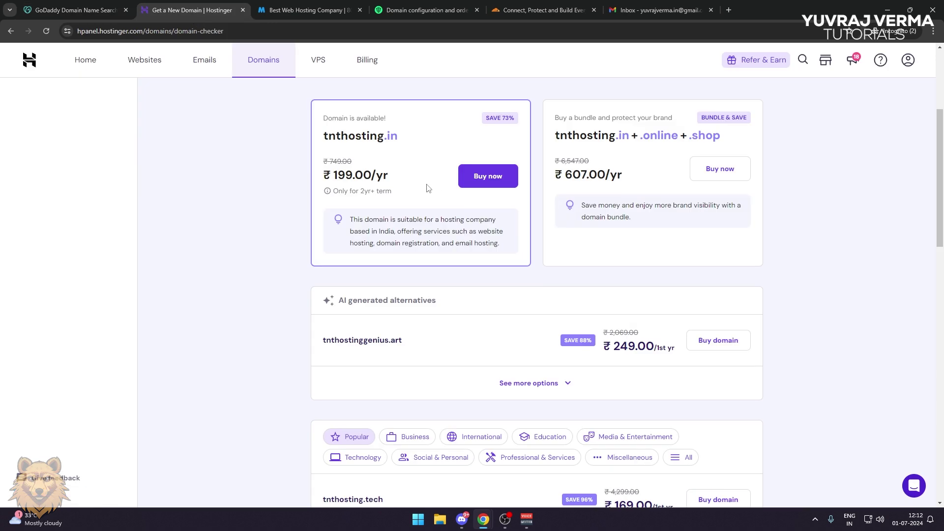
scroll(426, 190, "down", 3)
scroll(442, 157, "up", 1)
scroll(412, 246, "down", 6)
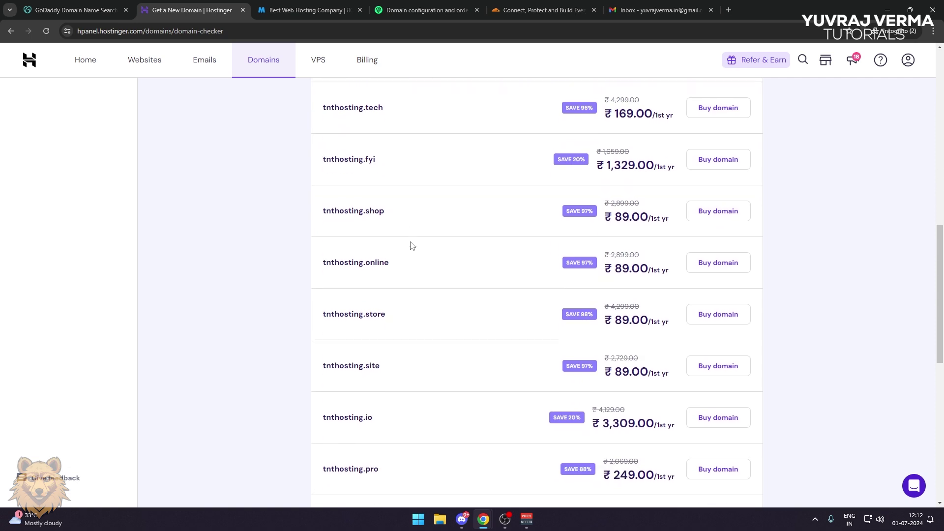
scroll(407, 240, "down", 4)
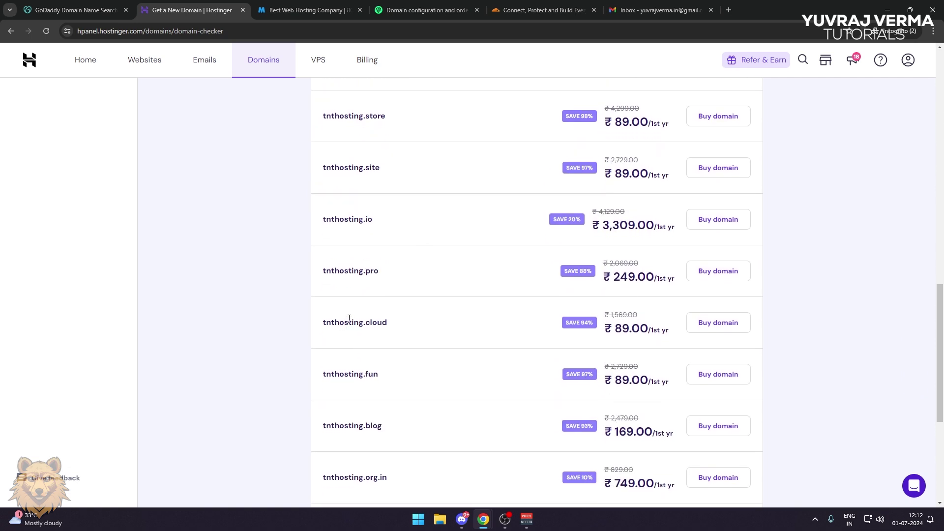
scroll(347, 322, "down", 1)
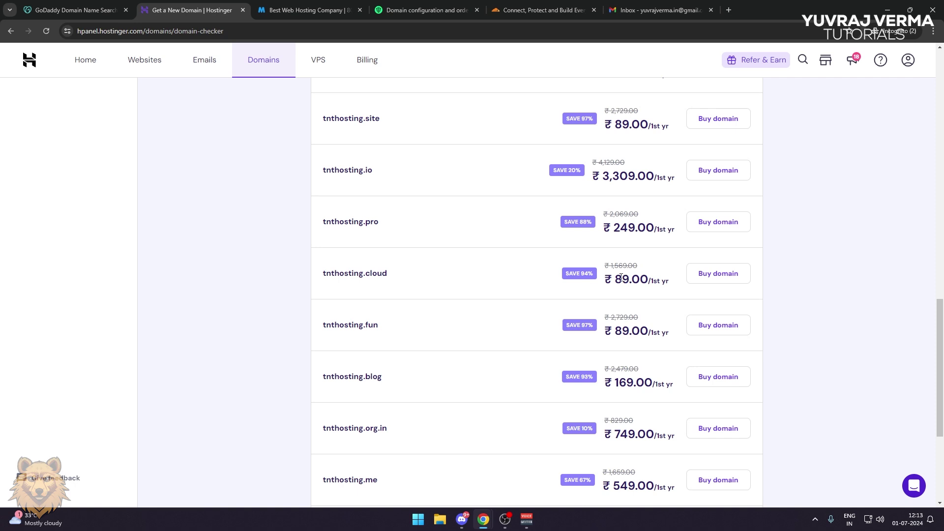
left_click(317, 11)
scroll(465, 182, "down", 10)
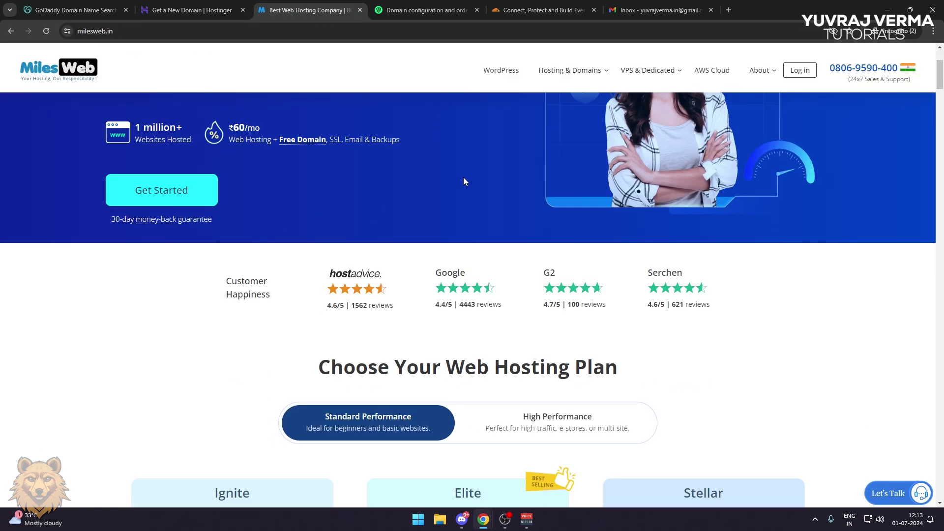
scroll(526, 209, "up", 3)
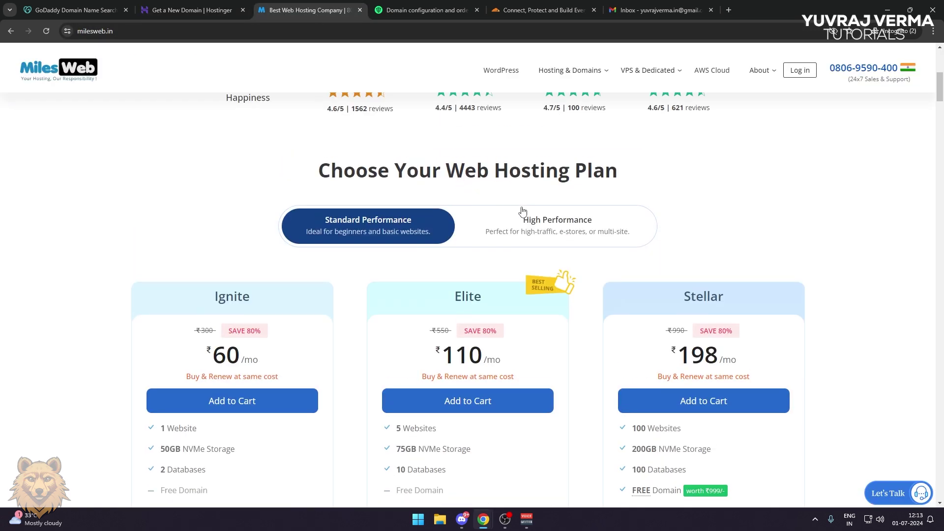
scroll(526, 209, "down", 15)
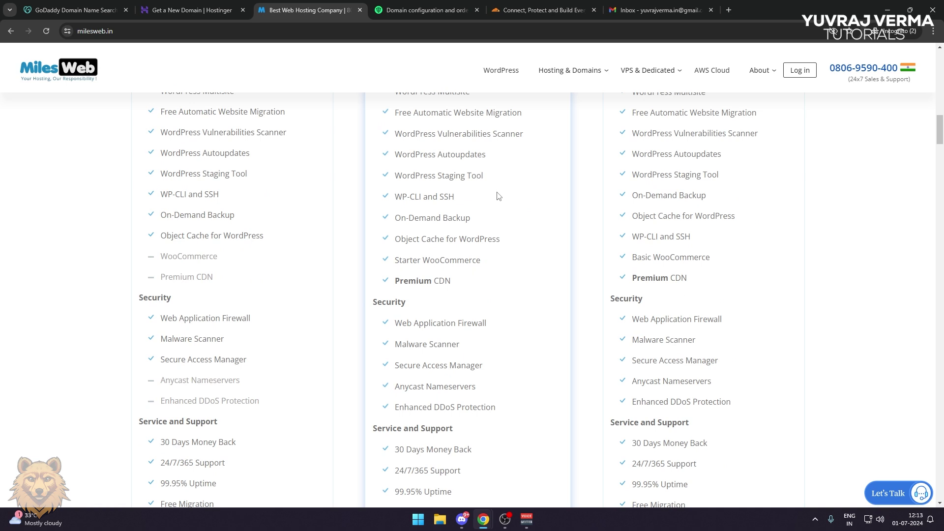
left_click(420, 16)
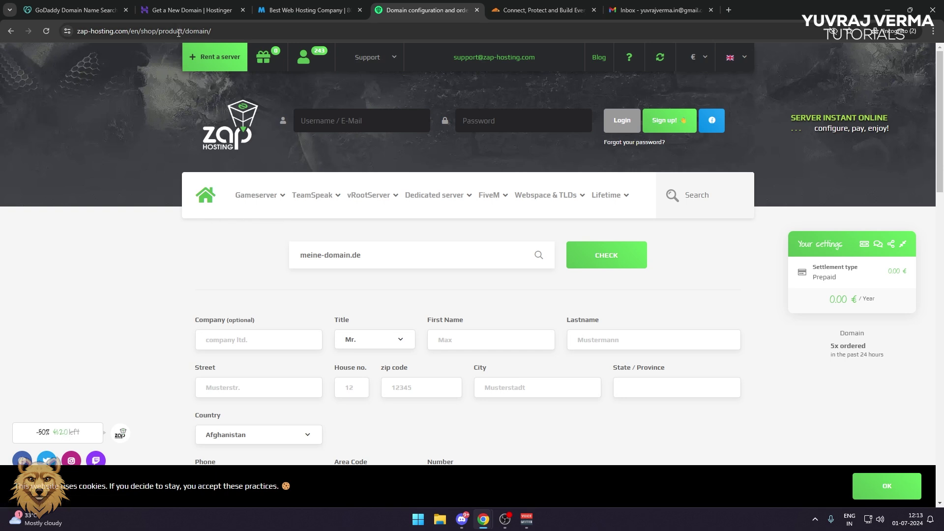
left_click(179, 10)
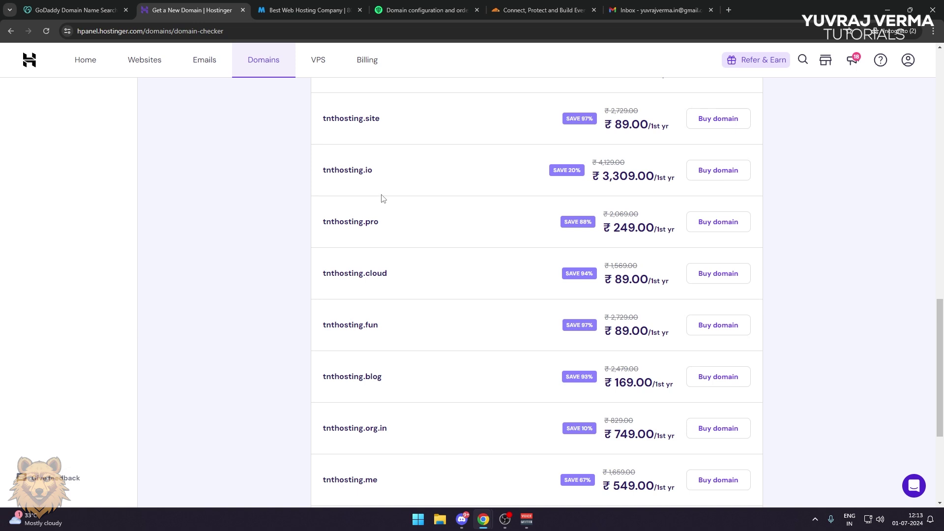
Start buying tnthosting.cloud from the search results
left_click_drag(339, 274, 385, 273)
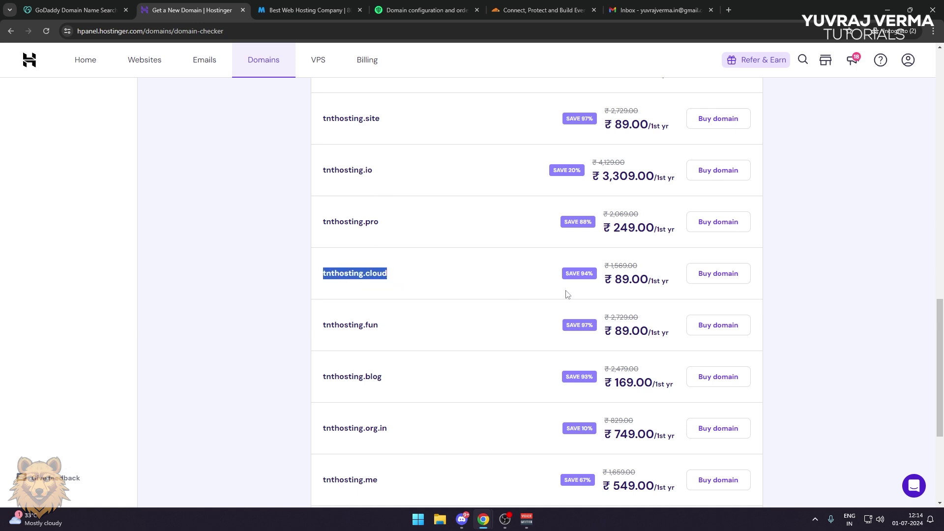
left_click(465, 292)
left_click(709, 278)
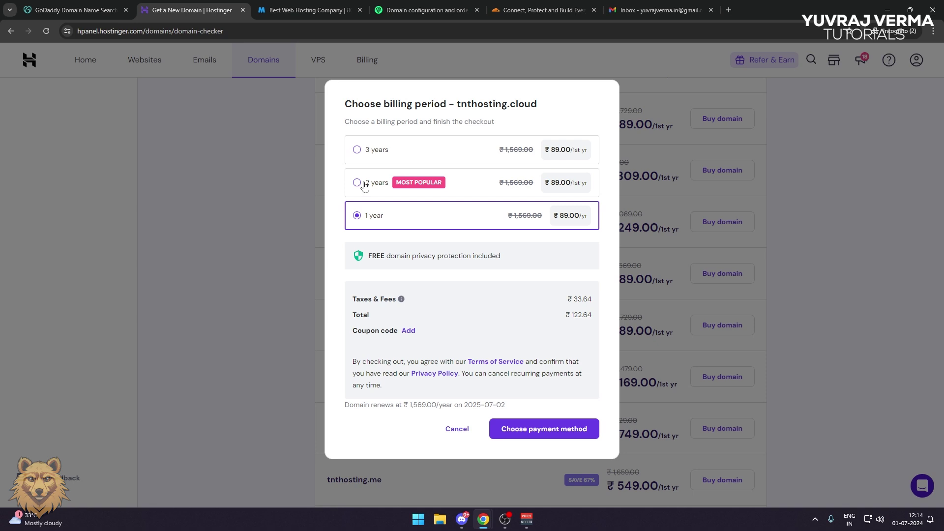
Choose a 1-year billing period and proceed to payment
left_click(382, 156)
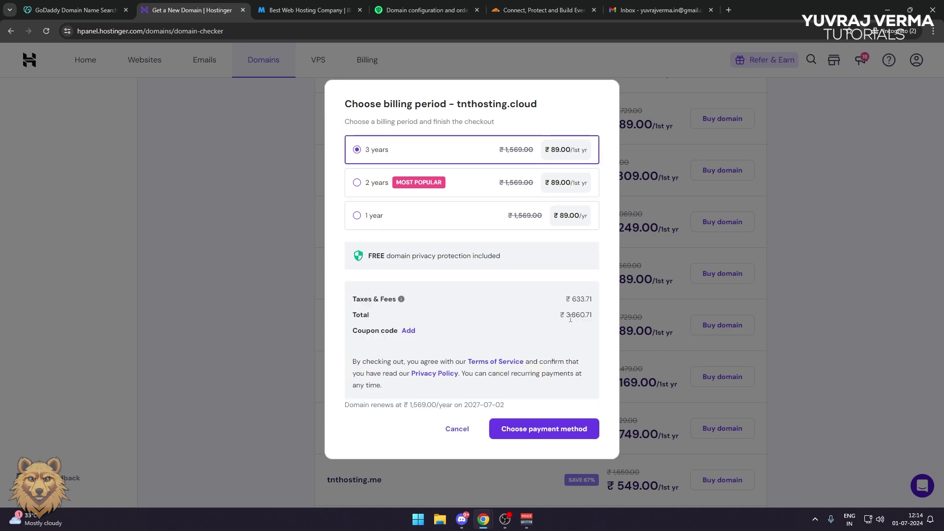
left_click(364, 217)
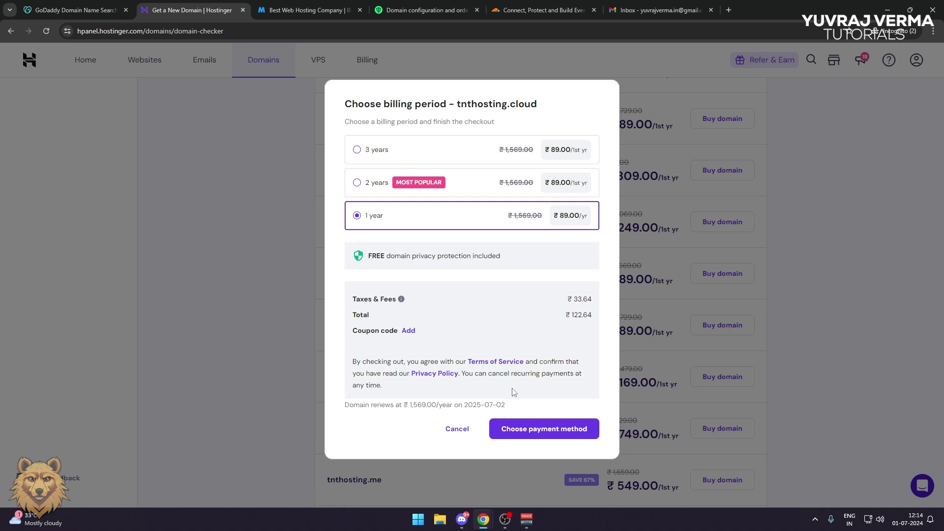
left_click(531, 431)
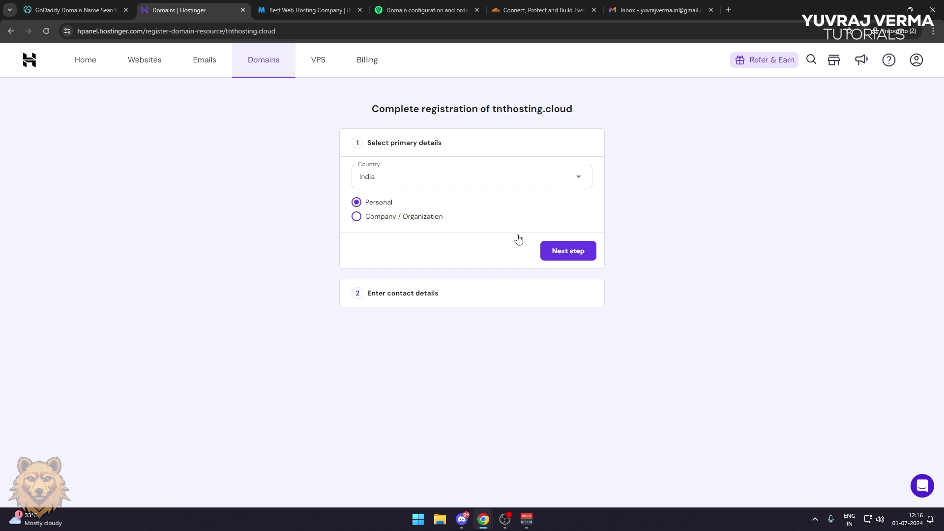
Register tnthosting.cloud as Company / Organization, continue, and open its Whois record
left_click(403, 217)
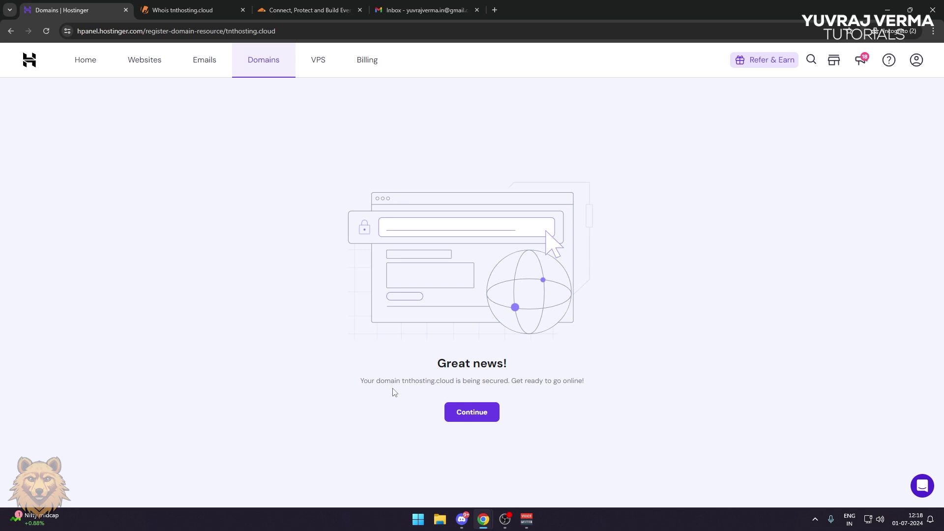
left_click(481, 417)
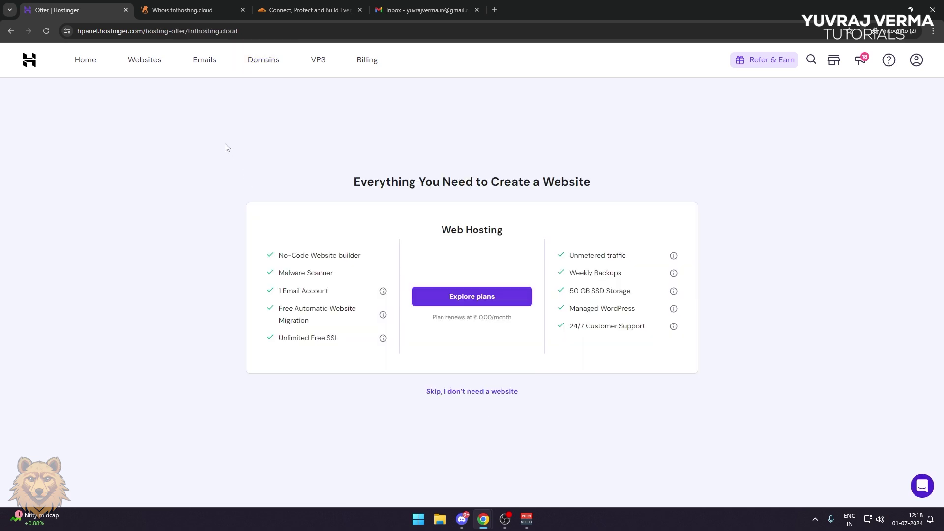
left_click(208, 11)
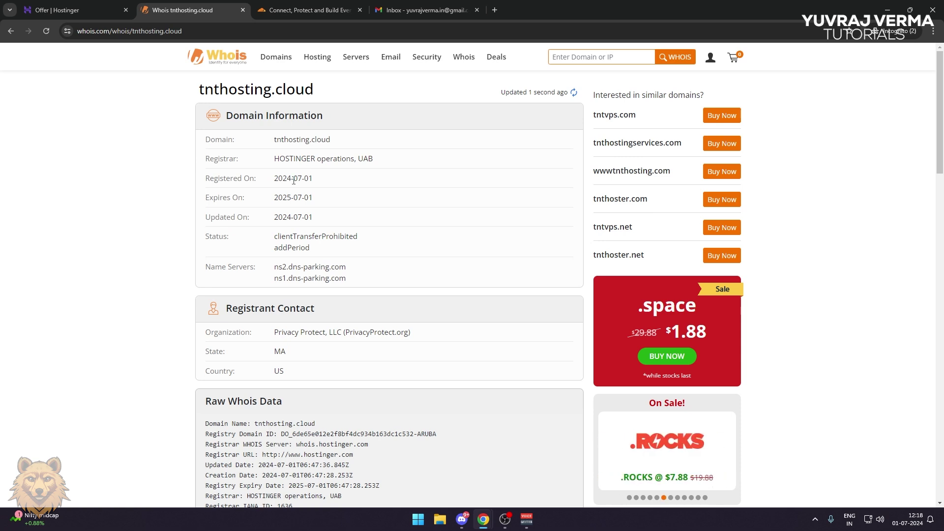
Check the Whois registration date, then return to the Hostinger offer page
left_click_drag(326, 179, 264, 203)
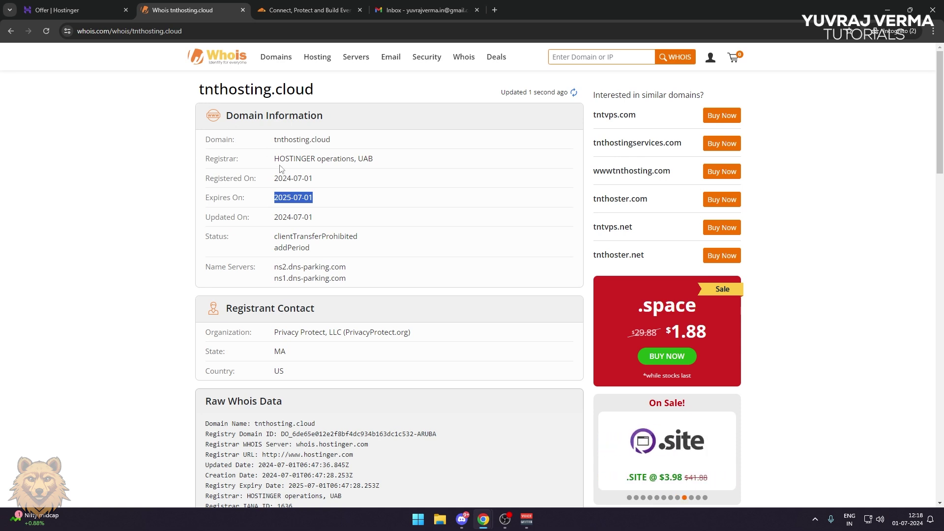
left_click(86, 9)
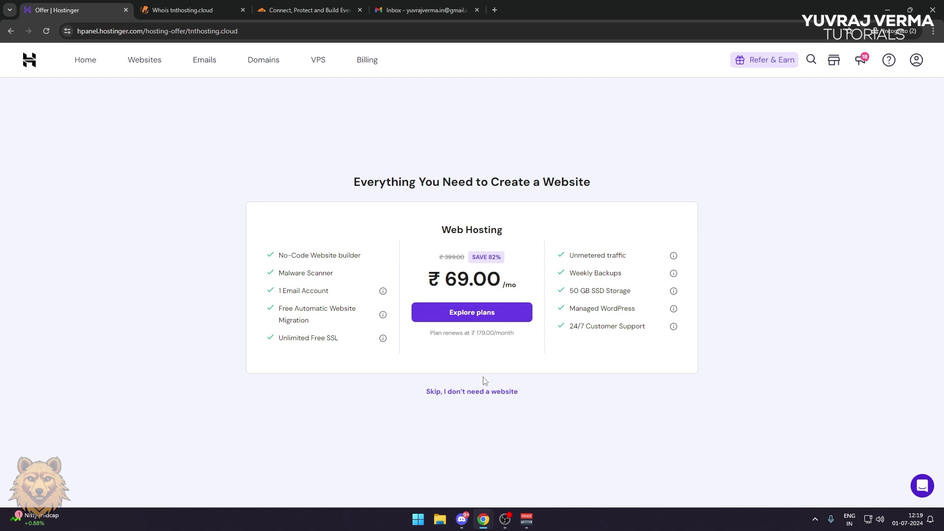
Skip website hosting and review tnthosting.cloud's two parking nameservers before going to Cloudflare
left_click(467, 393)
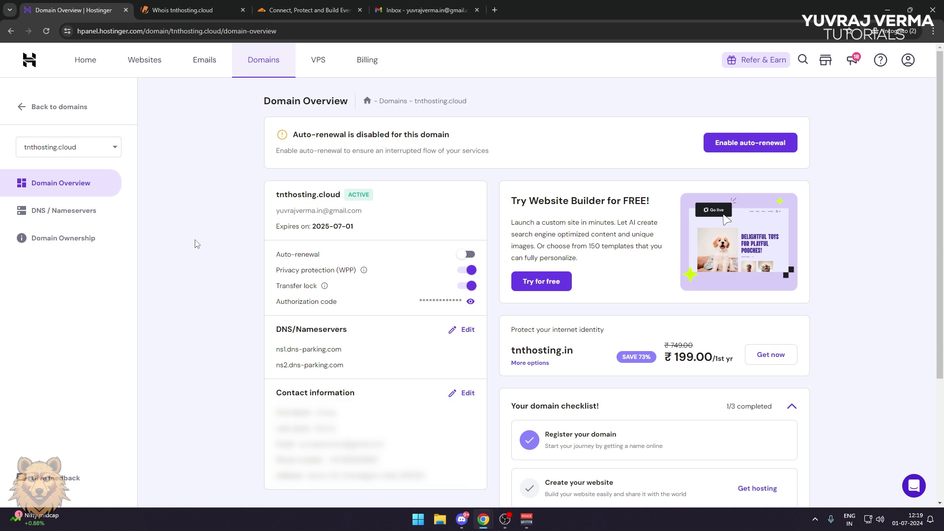
left_click(57, 213)
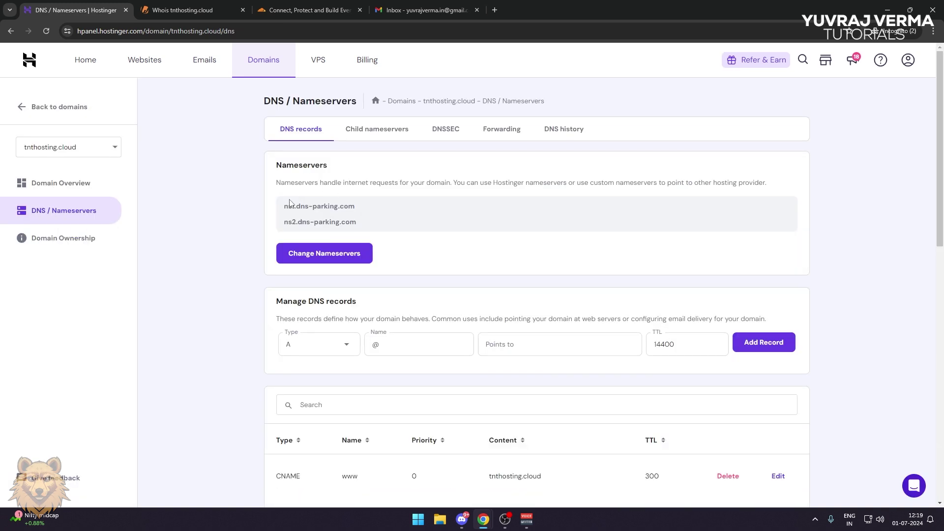
double_click(289, 165)
left_click_drag(284, 206, 367, 230)
left_click(369, 229)
left_click(316, 14)
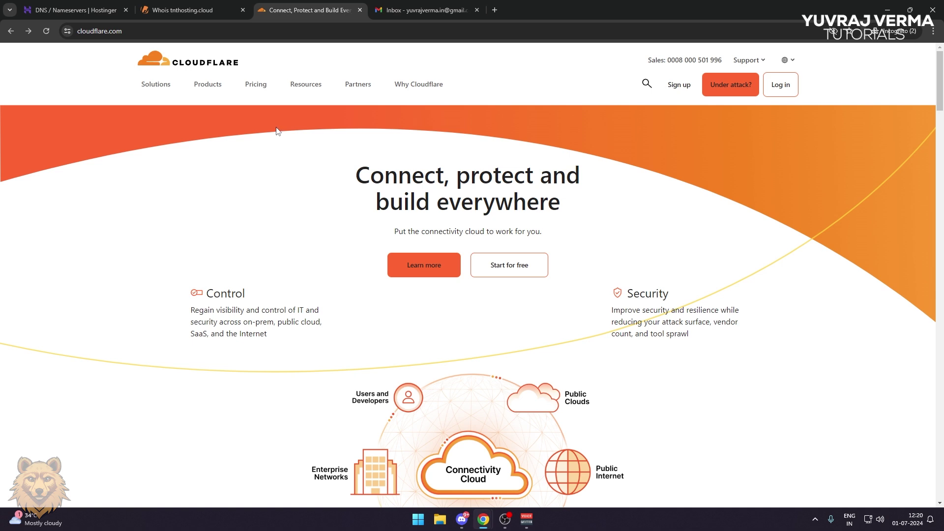
Choose Add a Website under Cloudflare's Free plan on the Pricing page
left_click(691, 89)
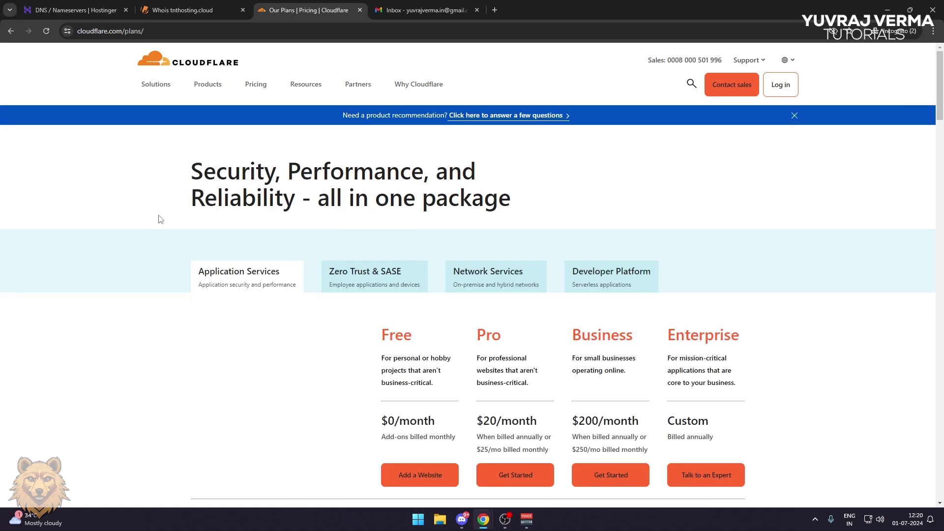
scroll(158, 217, "down", 2)
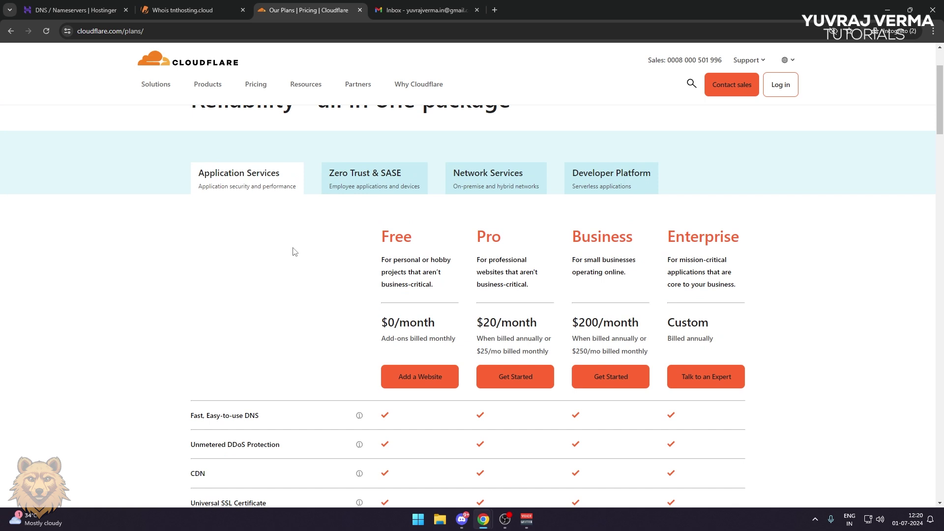
left_click(430, 378)
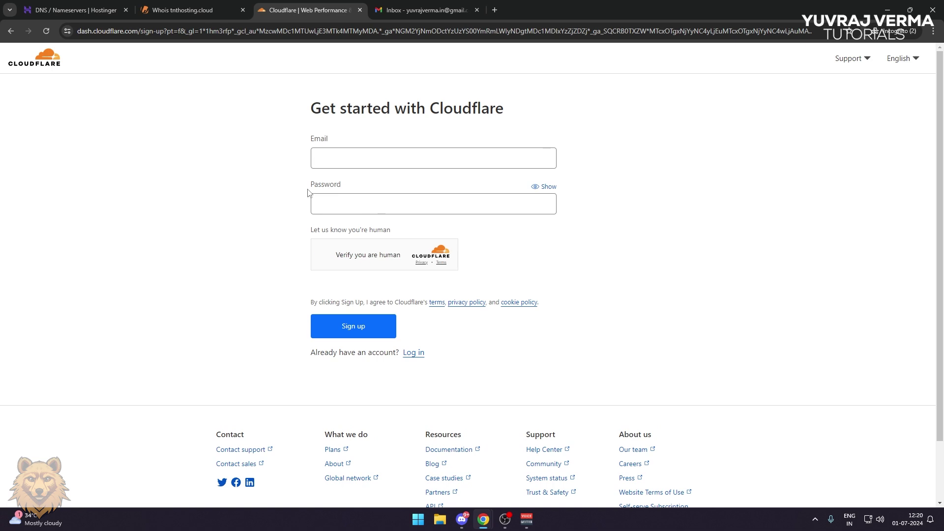
Sign up for Cloudflare with an e-mail address and password, passing the human check
left_click(350, 158)
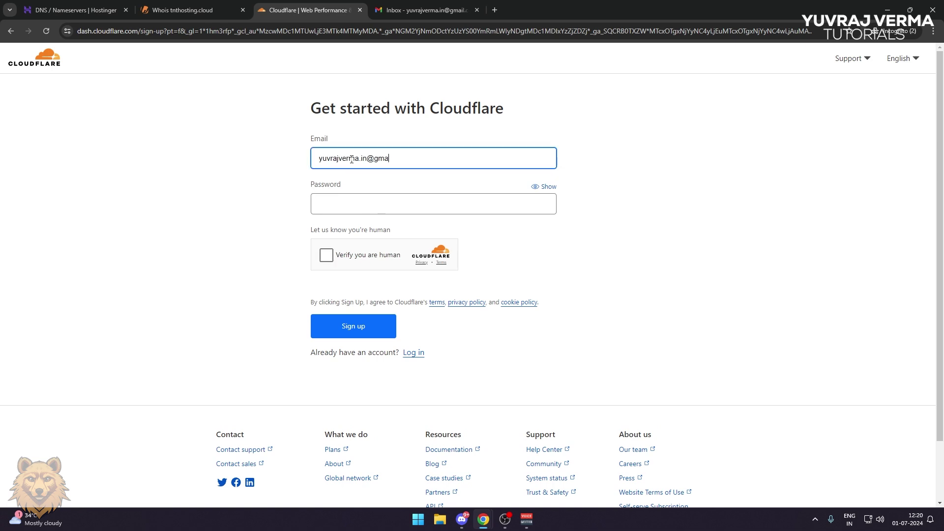
key("Tab")
type("••••••••••")
left_click(326, 333)
left_click(338, 400)
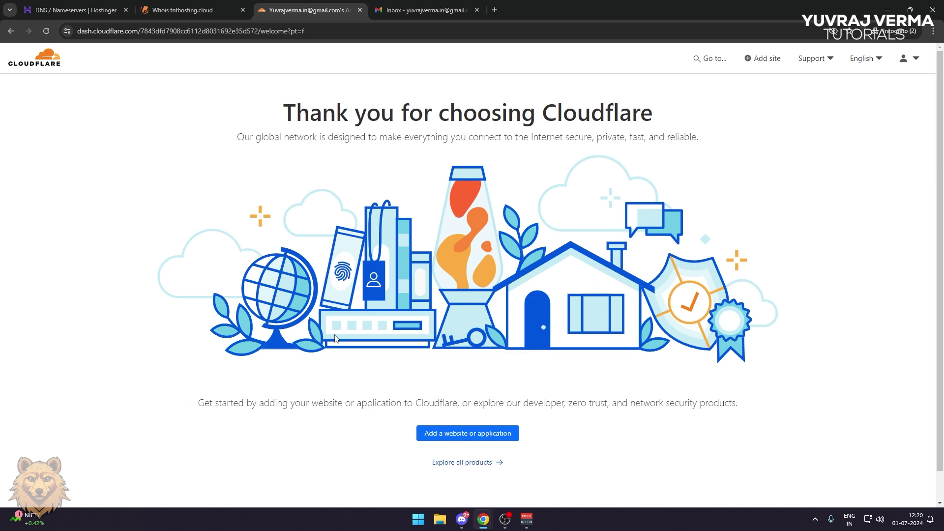
Verify the account through the link in Cloudflare's verification e-mail
left_click(423, 10)
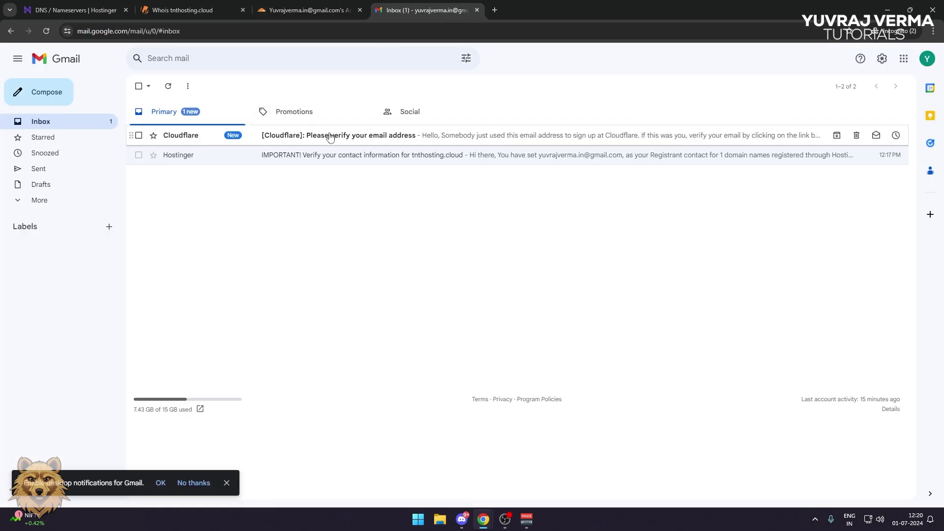
left_click(344, 133)
left_click(280, 219)
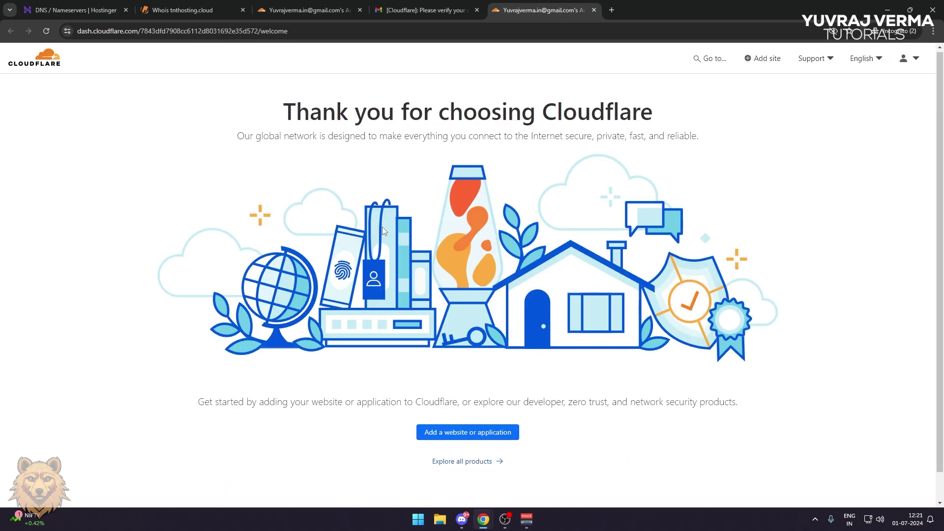
Open Explore all products and browse the Discover page's product categories
scroll(382, 226, "down", 1)
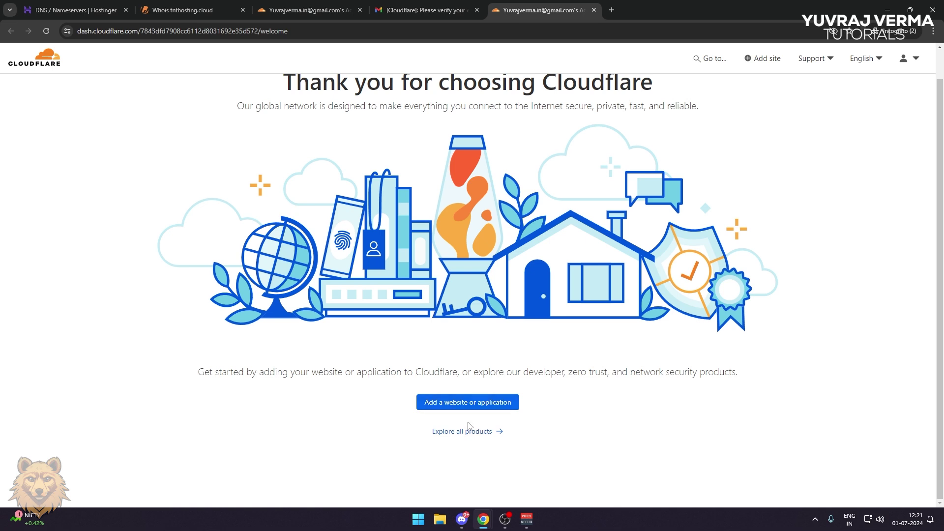
scroll(587, 343, "up", 1)
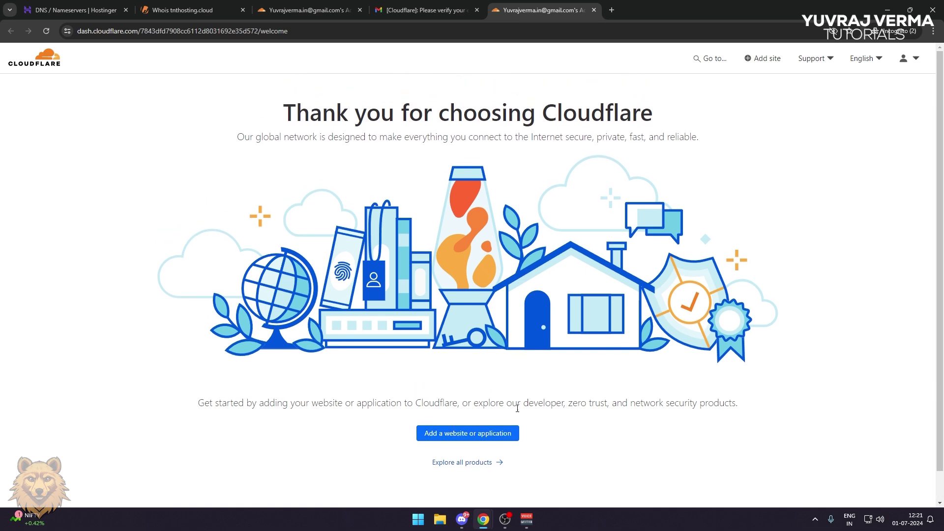
left_click(482, 463)
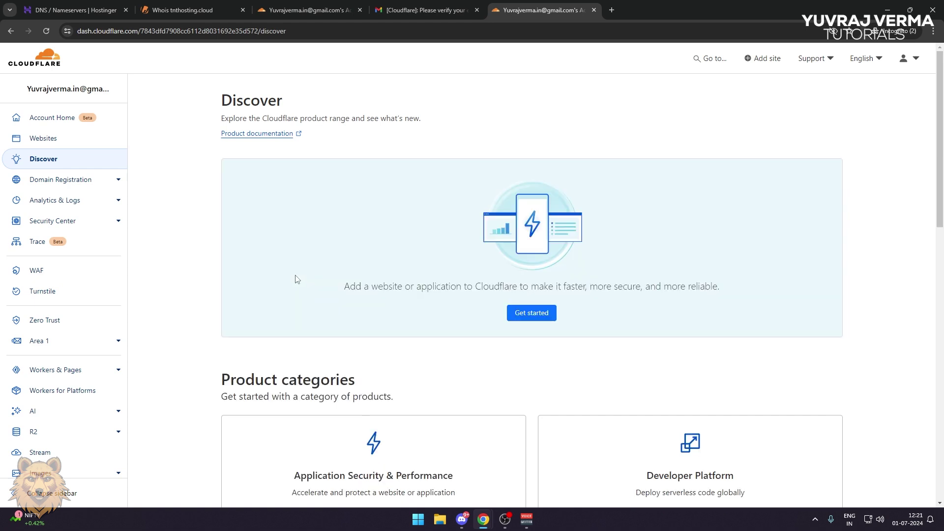
scroll(270, 268, "down", 5)
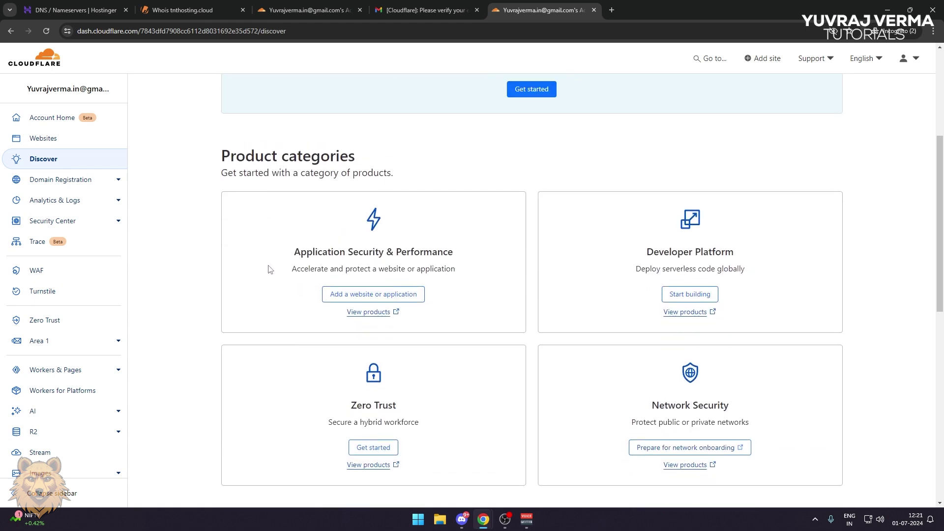
scroll(272, 269, "up", 5)
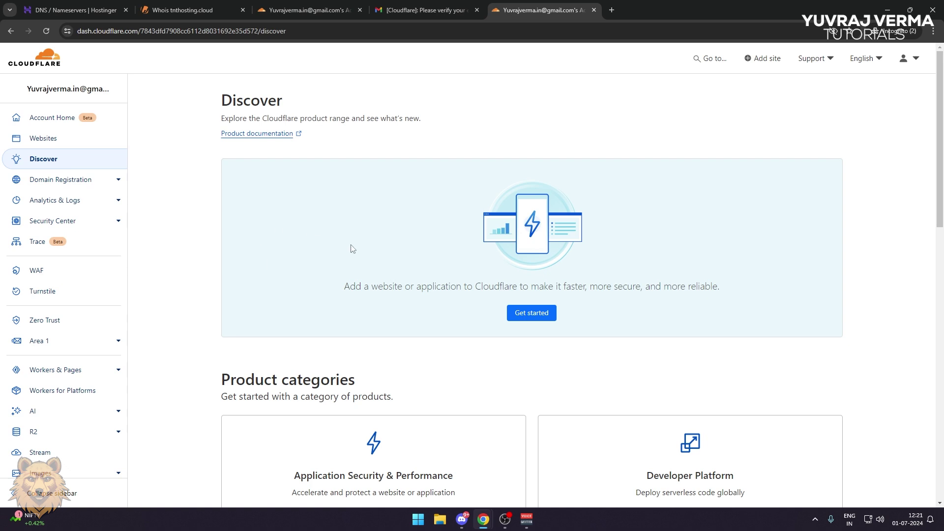
scroll(467, 304, "down", 4)
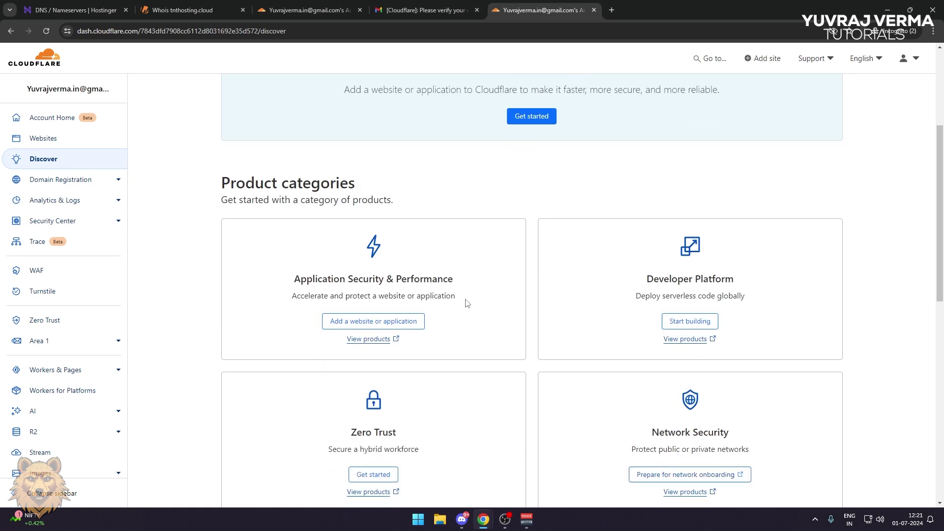
Enter tnthosting.cloud, copied from its Whois page, as the new Cloudflare website
left_click(369, 323)
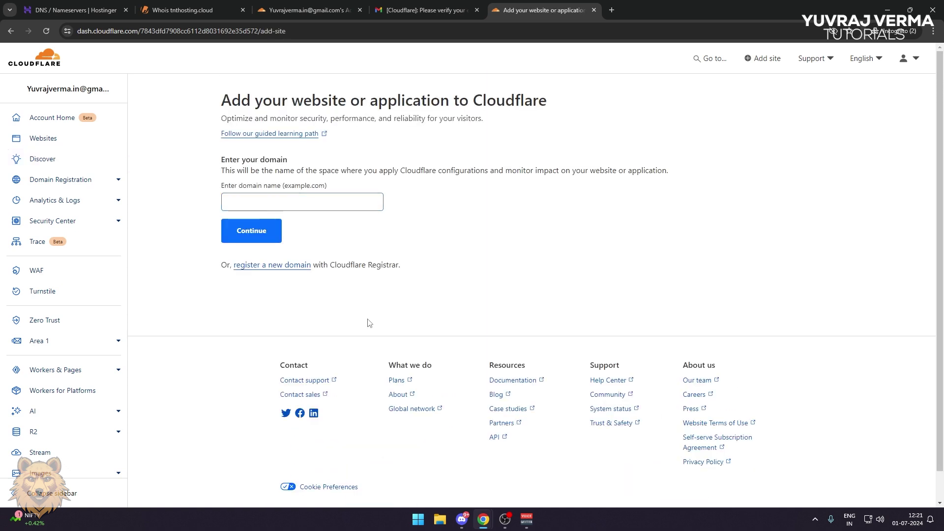
left_click_drag(219, 186, 336, 189)
left_click(346, 189)
left_click(214, 19)
double_click(322, 140)
key("ctrl+c")
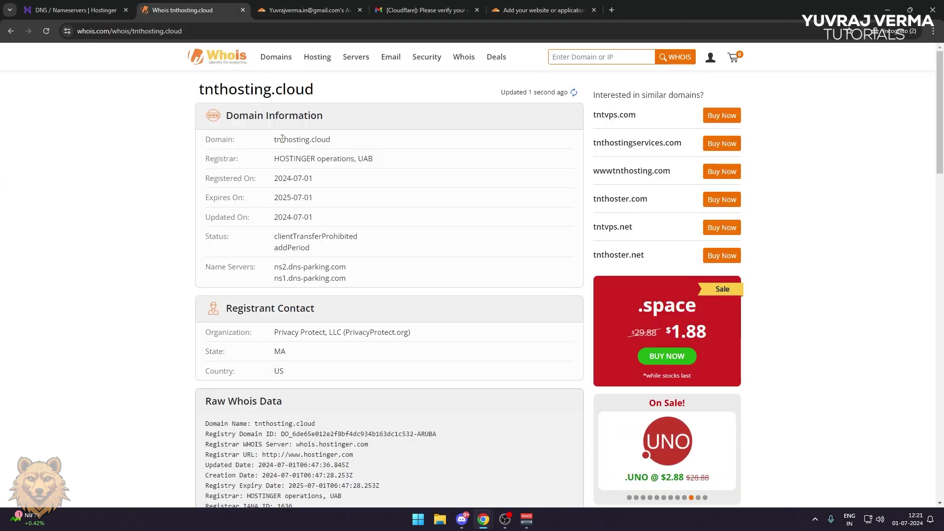
left_click(524, 10)
left_click(350, 203)
key("ctrl+v")
Submit the domain and continue with Cloudflare's Free plan
left_click(266, 232)
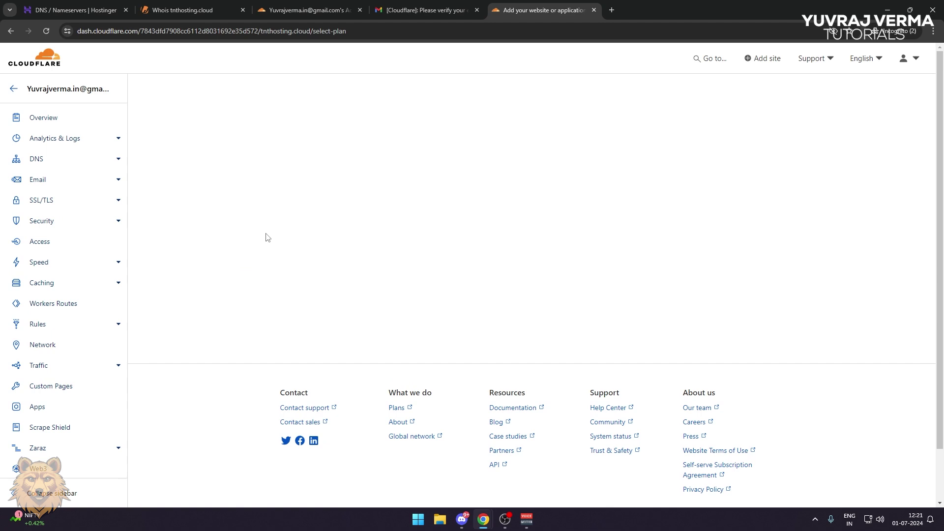
scroll(270, 237, "down", 3)
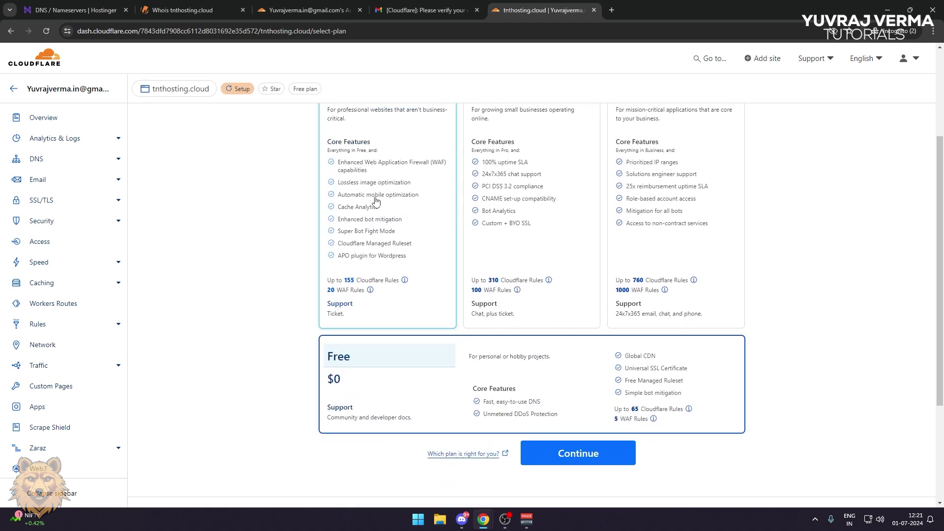
scroll(574, 409, "down", 5)
left_click(596, 408)
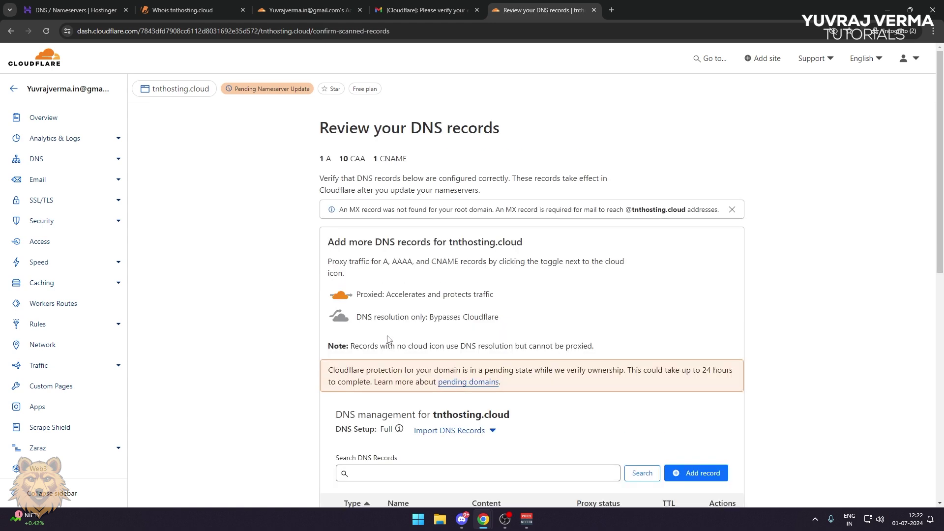
Accept the scanned DNS records and copy the assigned nameserver dylan.ns.cloudflare.com
scroll(389, 336, "down", 6)
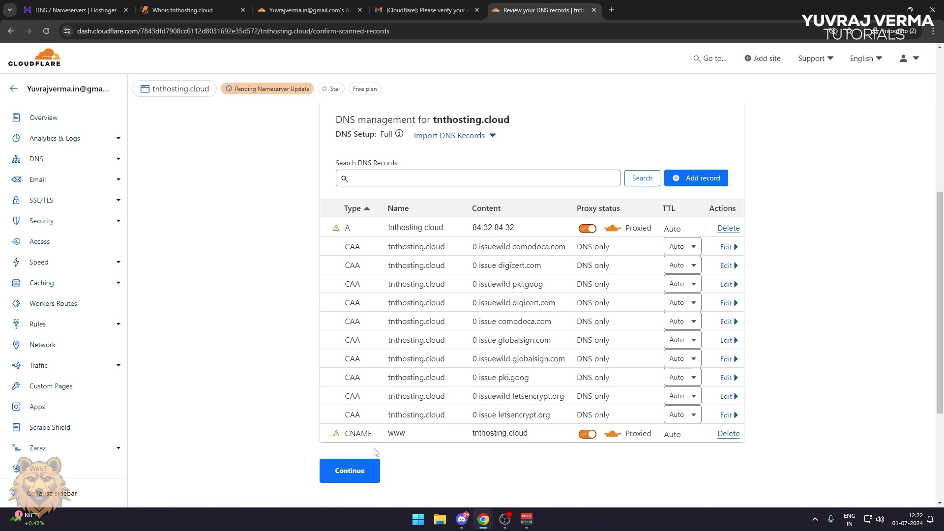
left_click(350, 471)
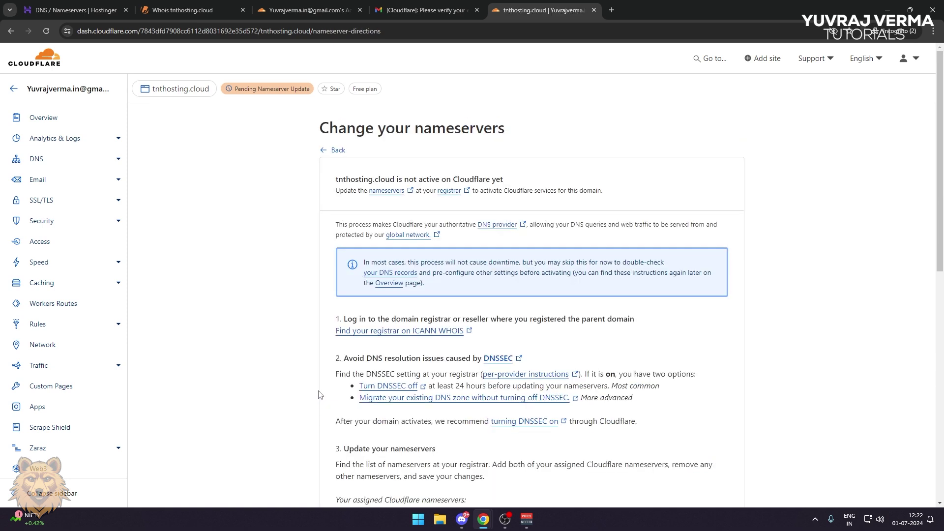
scroll(320, 394, "down", 4)
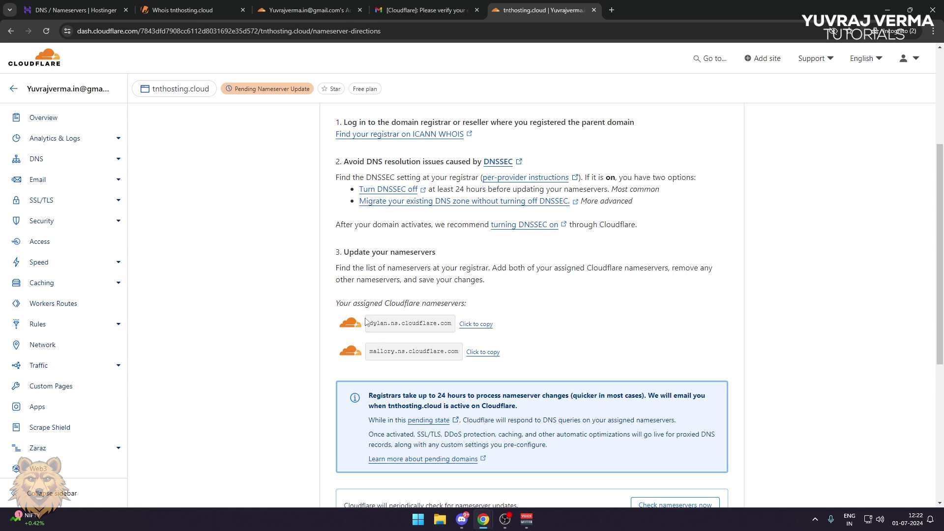
left_click_drag(370, 324, 441, 326)
left_click(442, 325)
left_click(476, 325)
In Hostinger, switch to custom nameservers and paste dylan.ns.cloudflare.com as nameserver 1
left_click(74, 10)
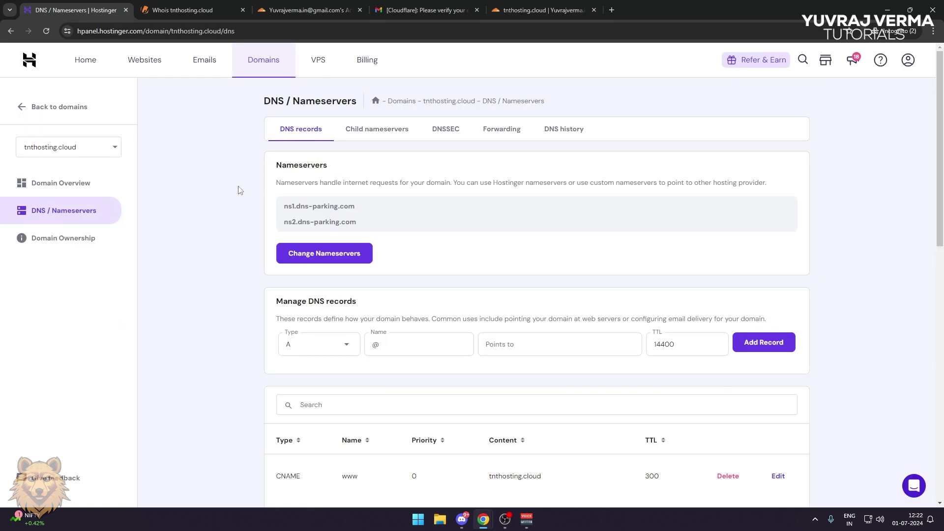
left_click(319, 263)
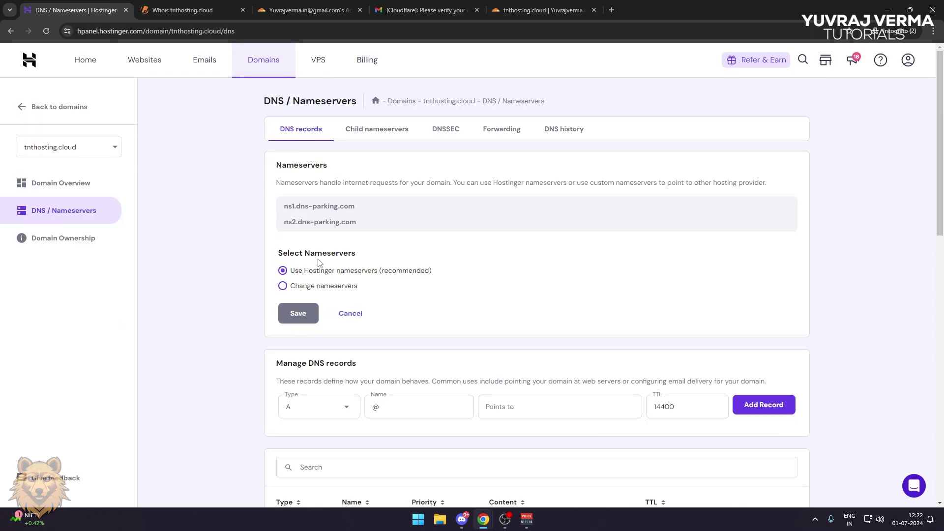
left_click(313, 286)
triple_click(334, 306)
key("ctrl+v")
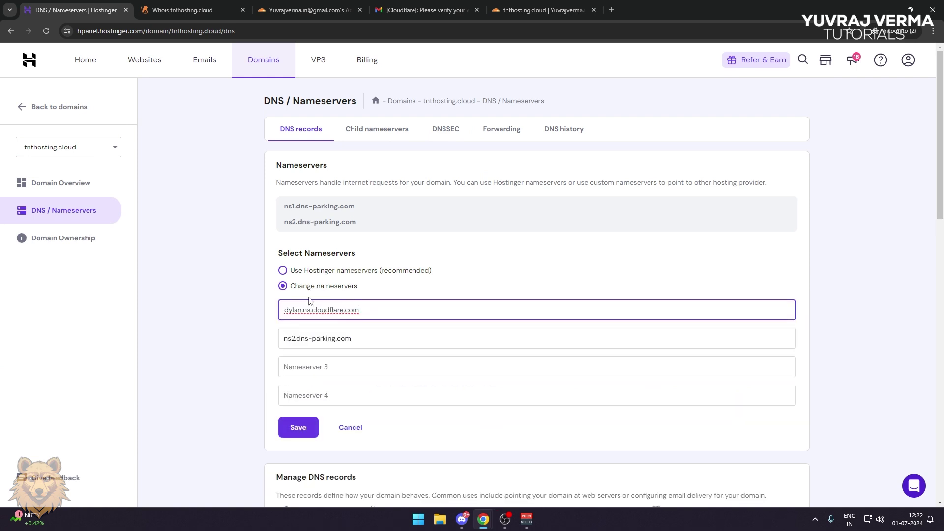
Replace ns2.dns-parking.com with mallory.ns.cloudflare.com, save the nameservers, and dismiss the confirmation
left_click(521, 12)
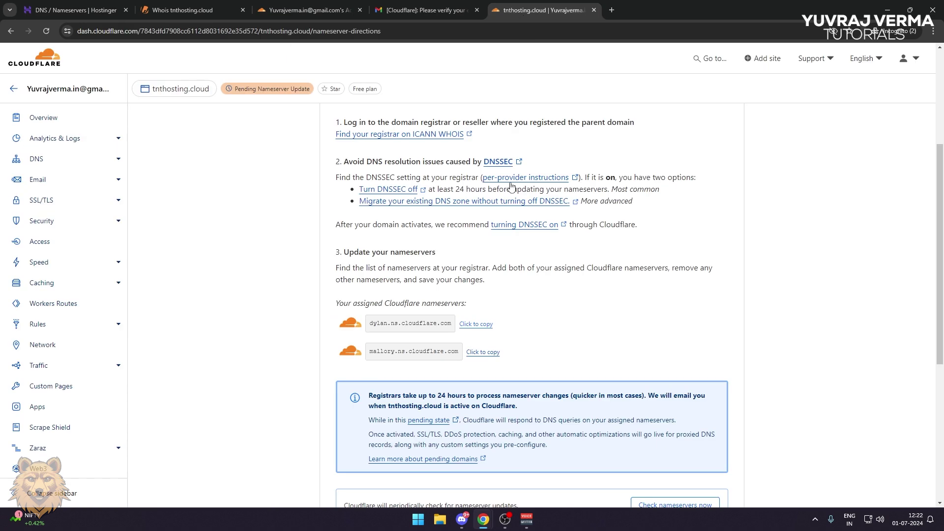
left_click(484, 353)
left_click(73, 10)
triple_click(332, 339)
key("ctrl+v")
left_click(297, 426)
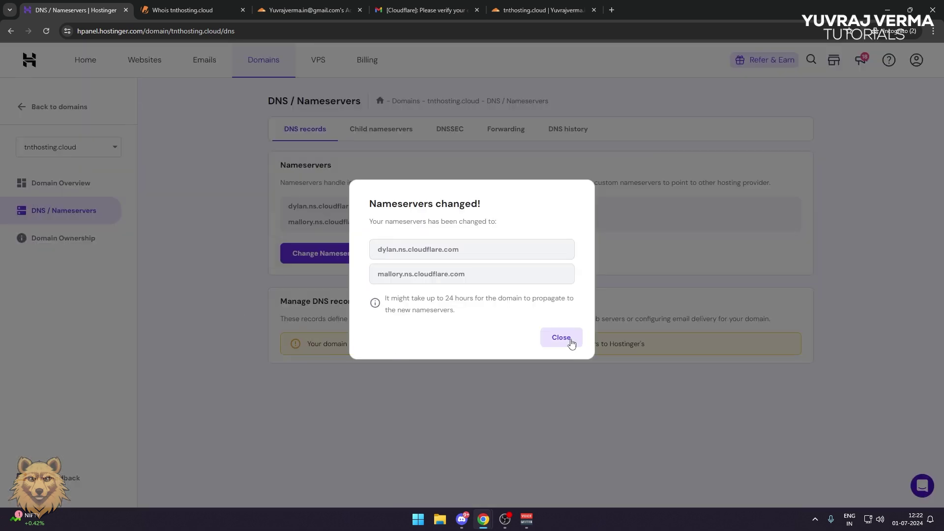
left_click(567, 338)
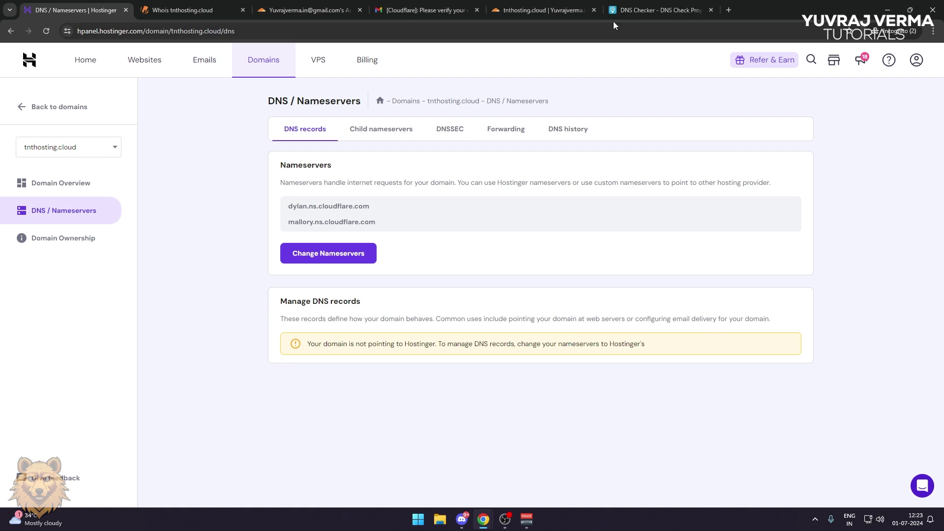
Run a DNS Checker NS lookup for tnthosting.cloud and review results still showing dns-parking.com
left_click(613, 15)
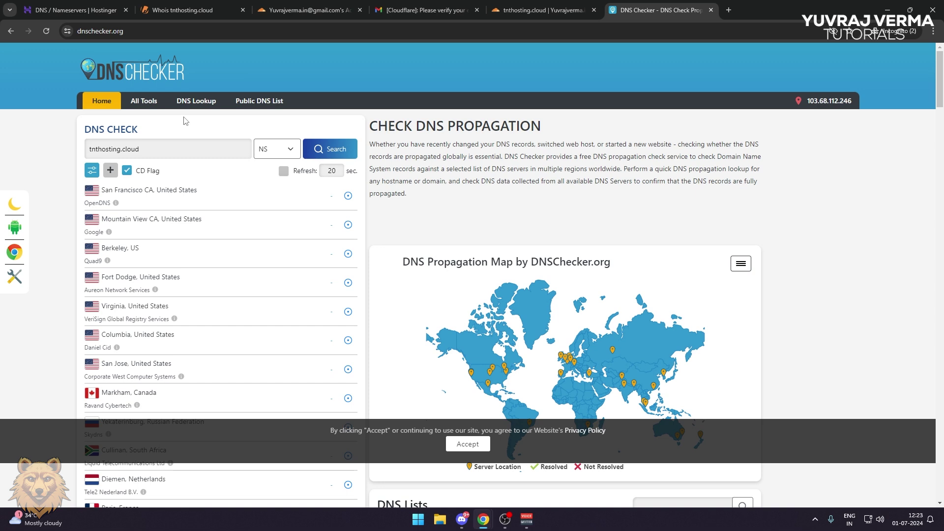
left_click(289, 153)
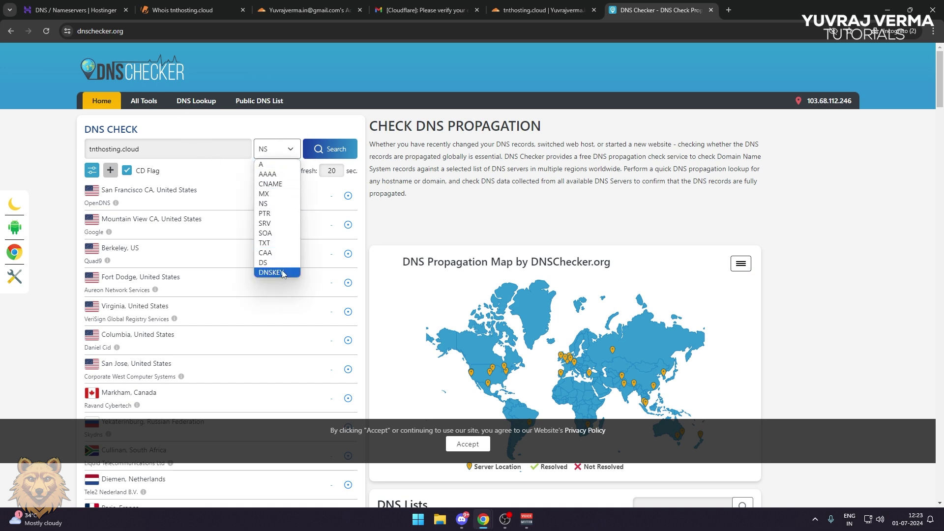
left_click(261, 207)
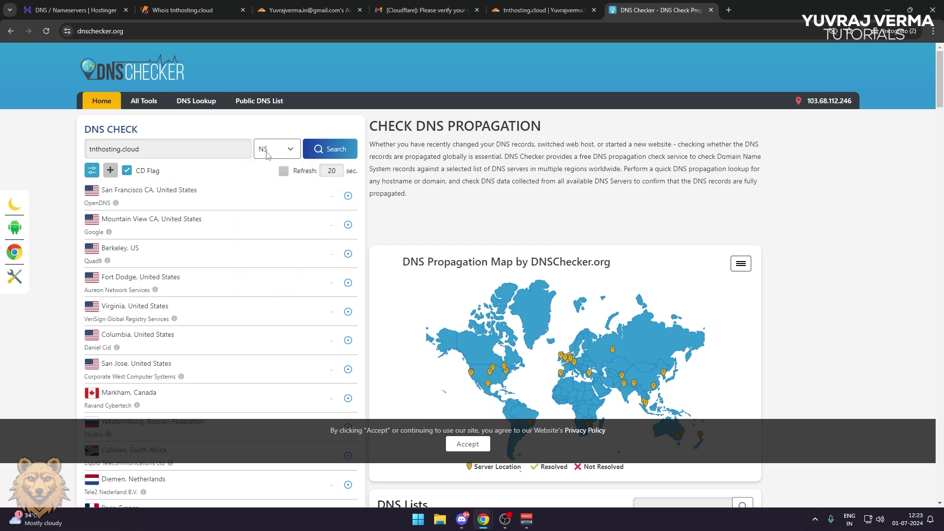
left_click(333, 157)
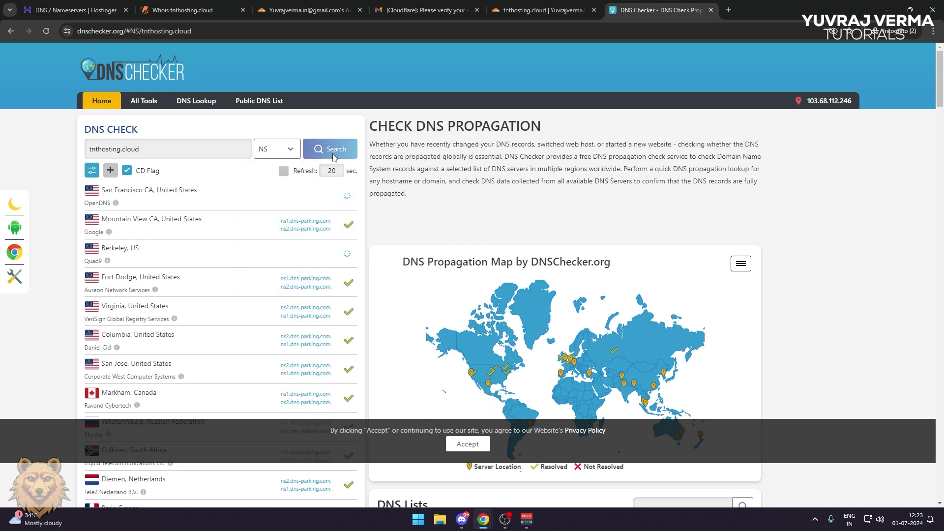
scroll(291, 177, "down", 3)
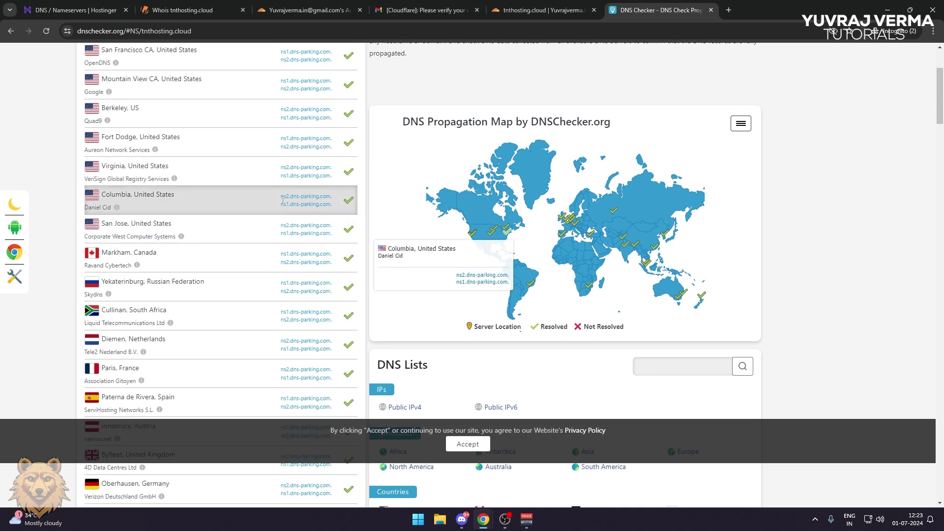
scroll(283, 197, "up", 3)
scroll(279, 200, "down", 2)
scroll(290, 189, "down", 1)
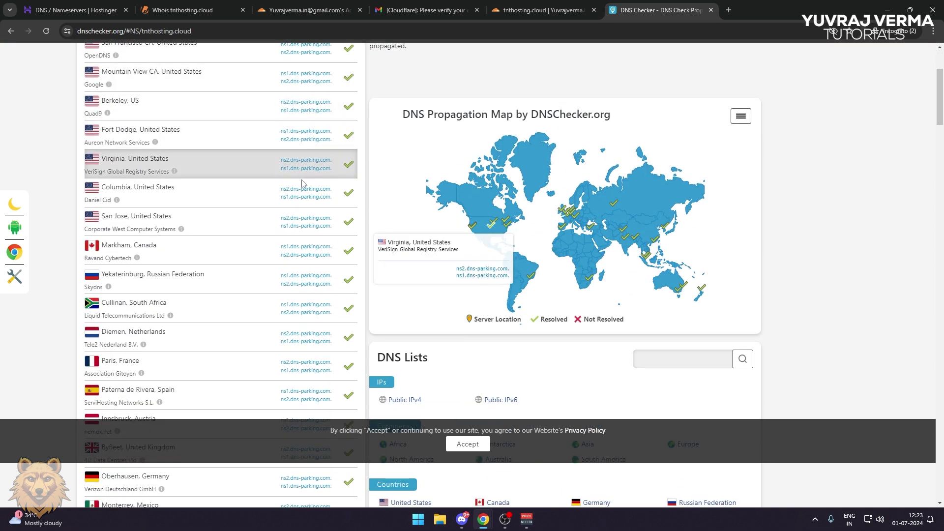
scroll(302, 197, "down", 3)
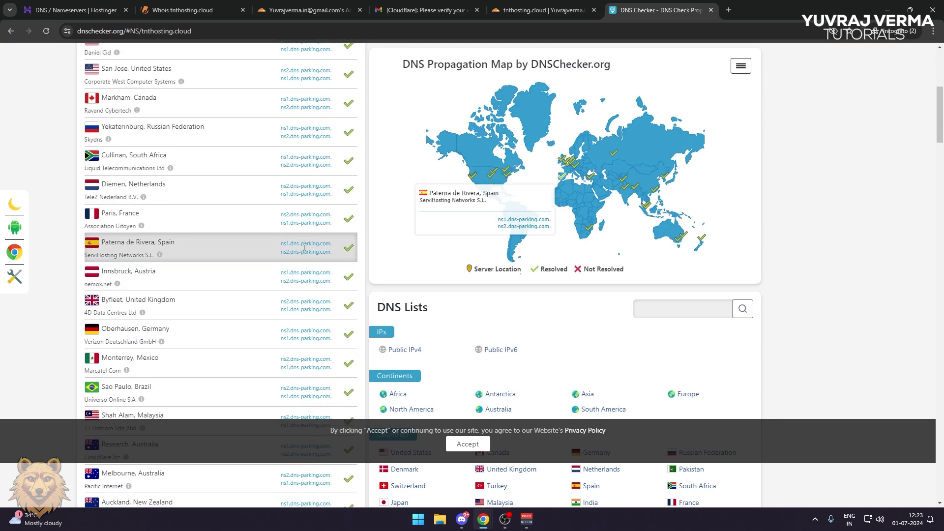
scroll(304, 247, "down", 8)
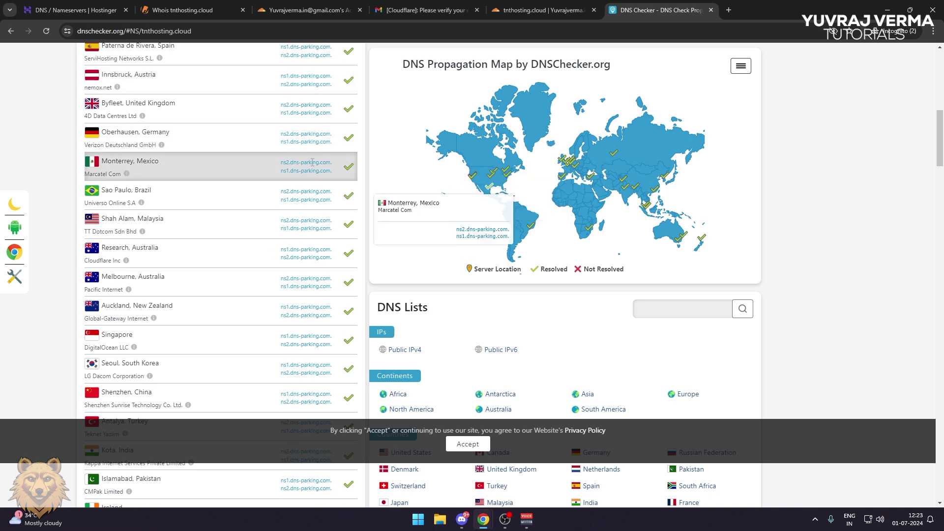
scroll(313, 165, "down", 1)
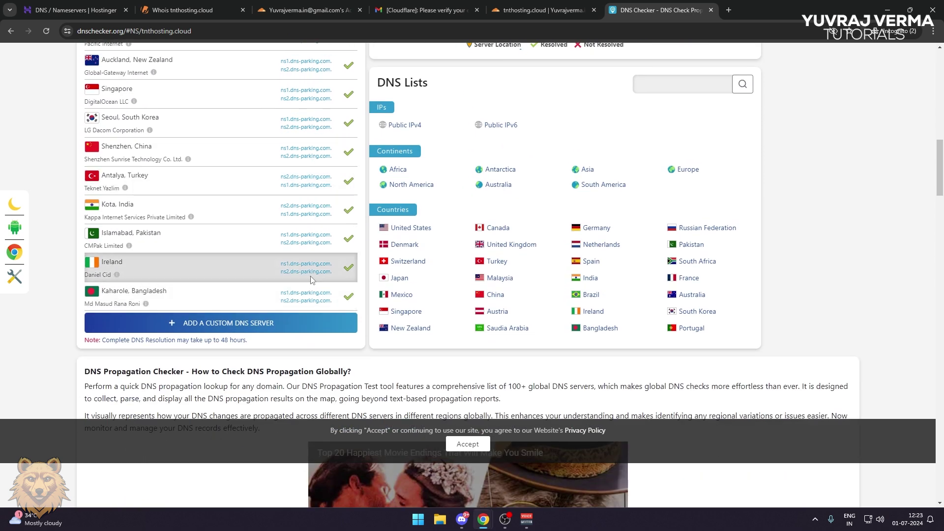
scroll(311, 279, "up", 8)
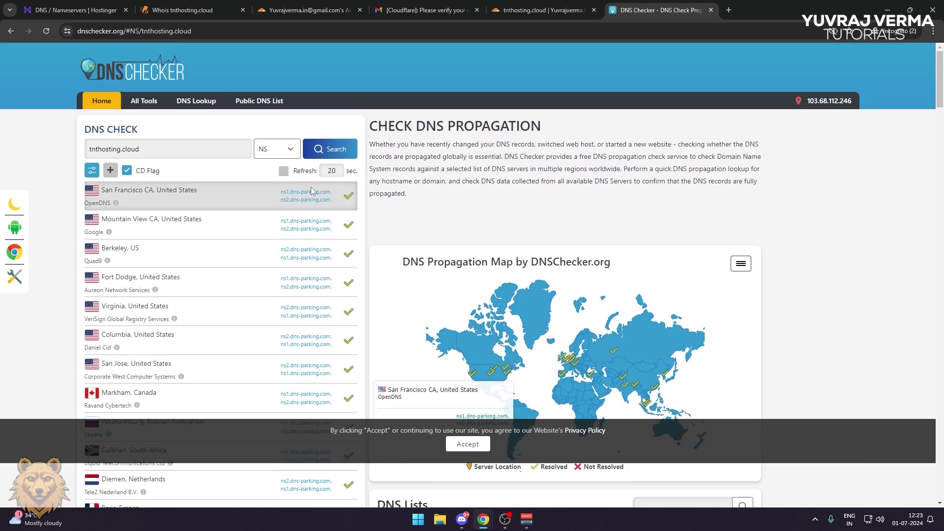
Have Cloudflare recheck tnthosting.cloud's nameservers and read the check status message
left_click(541, 10)
scroll(543, 237, "down", 5)
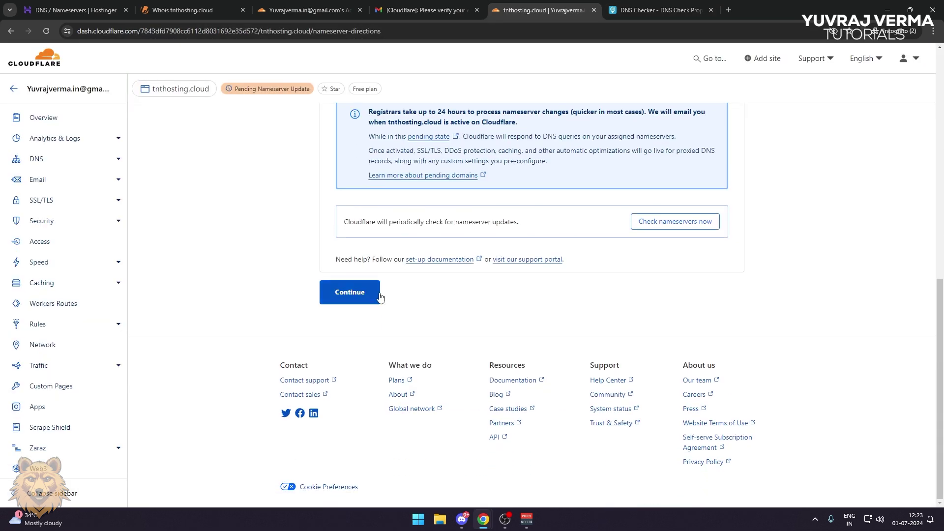
left_click(664, 229)
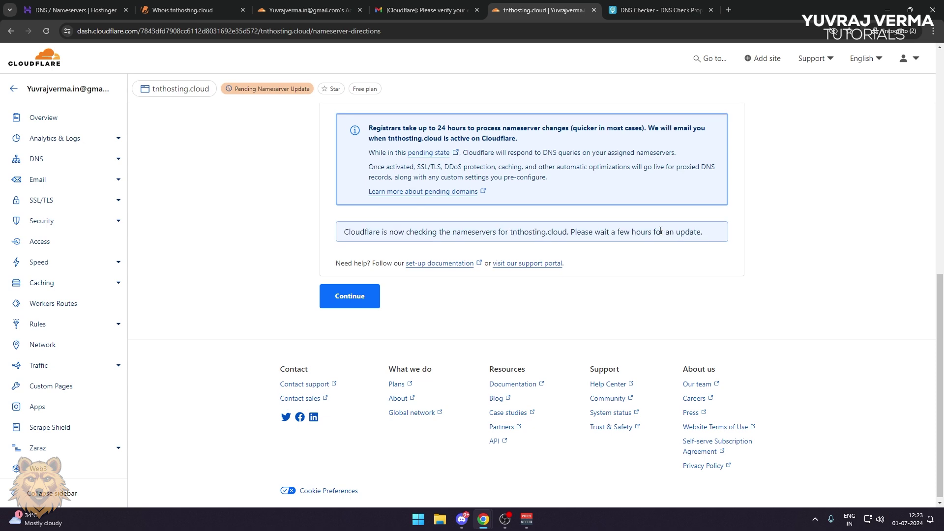
scroll(649, 256, "up", 3)
left_click_drag(367, 375, 659, 375)
left_click(659, 375)
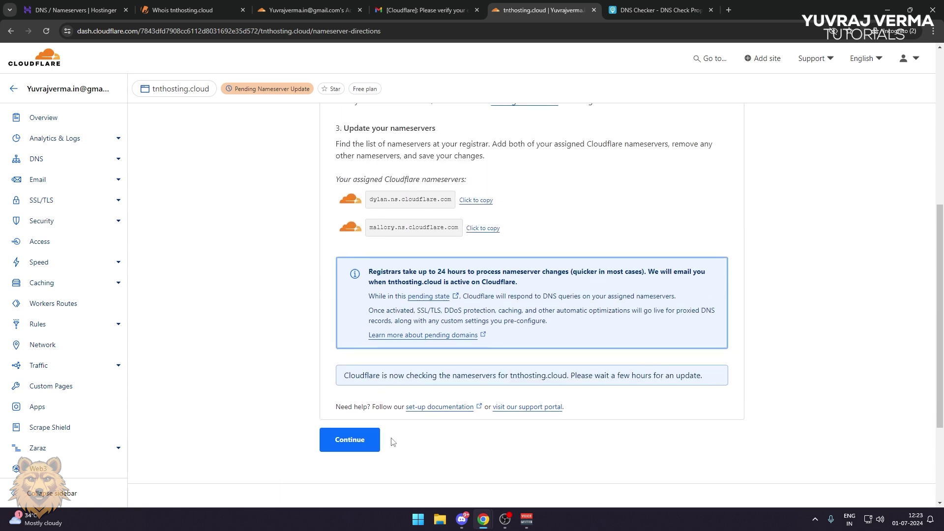
Continue past the nameserver directions and postpone the Quick Start Guide to reach the Overview
left_click(360, 444)
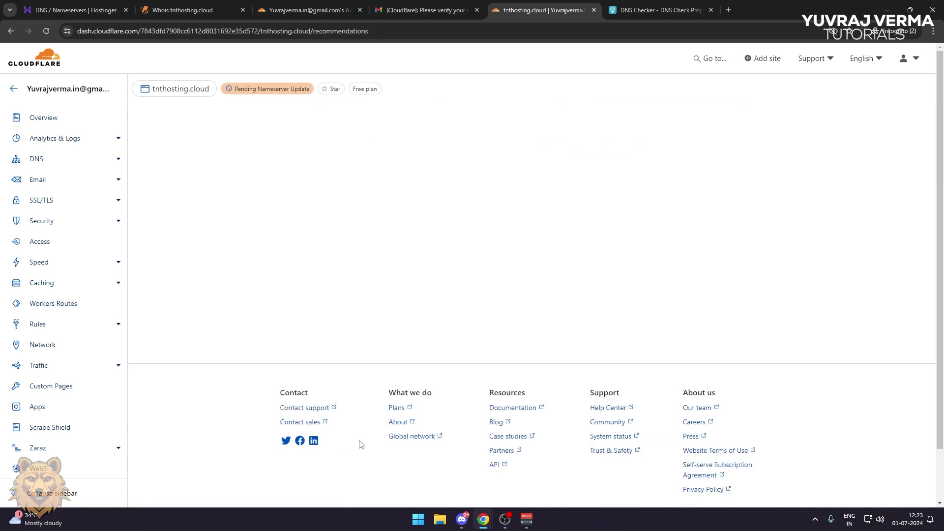
left_click(340, 278)
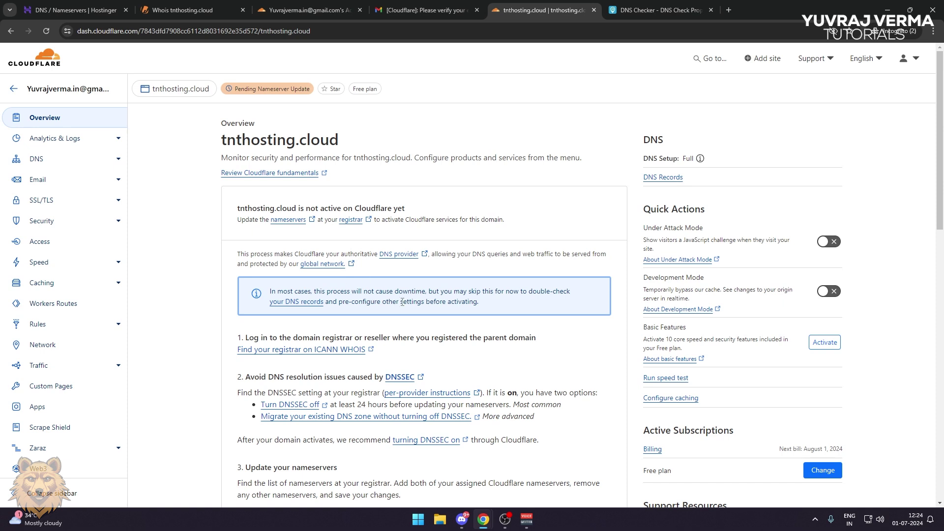
scroll(402, 302, "down", 4)
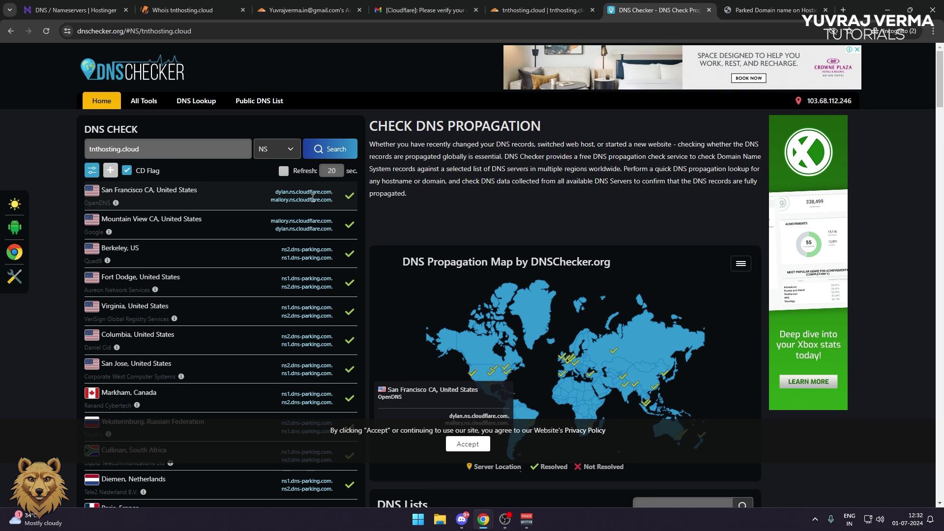
Review NS results showing Cloudflare nameservers at San Francisco and Mountain View, then view tnthosting.cloud's parked page
scroll(311, 205, "down", 2)
scroll(311, 209, "down", 5)
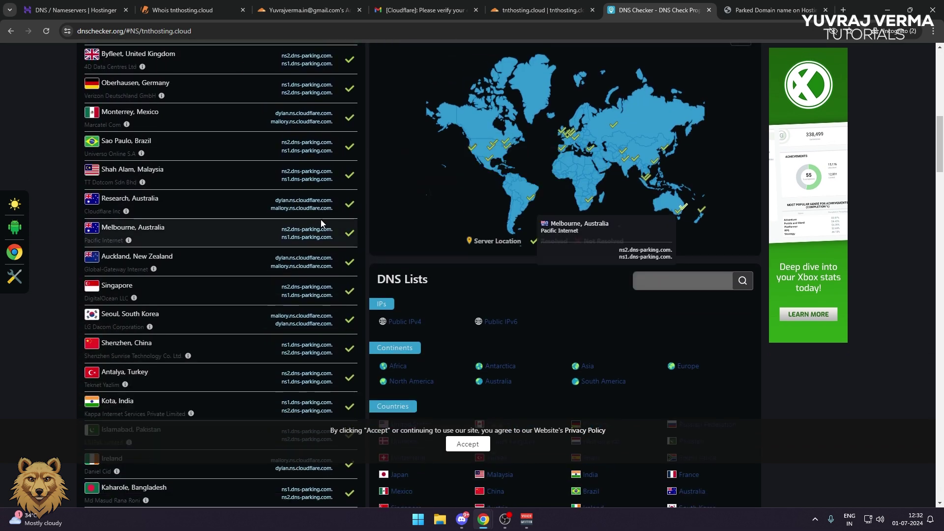
scroll(324, 223, "up", 7)
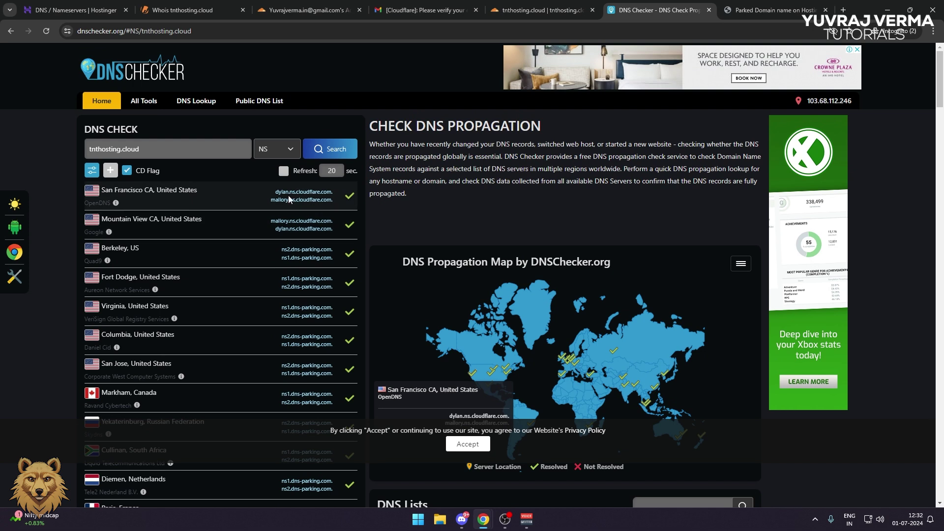
left_click(772, 10)
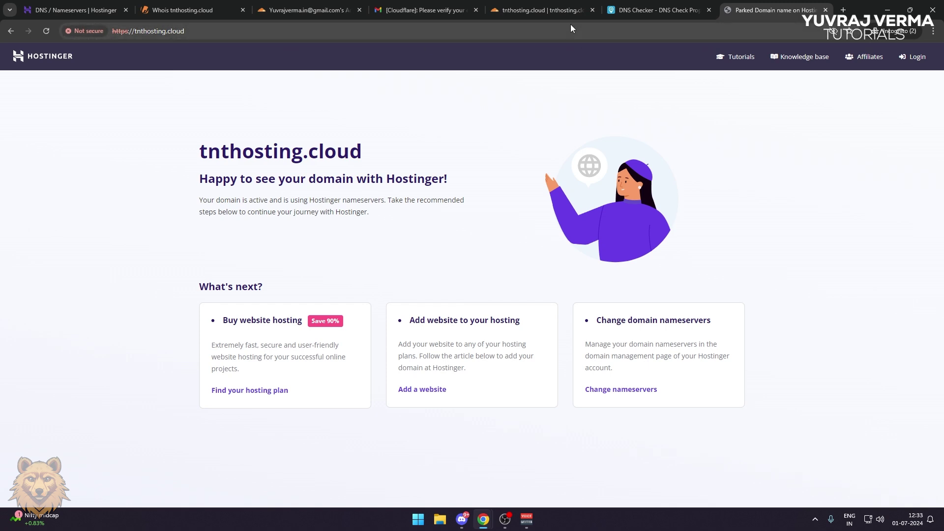
Check the tnthosting.cloud Overview in Cloudflare for the green Active status badge
left_click(551, 13)
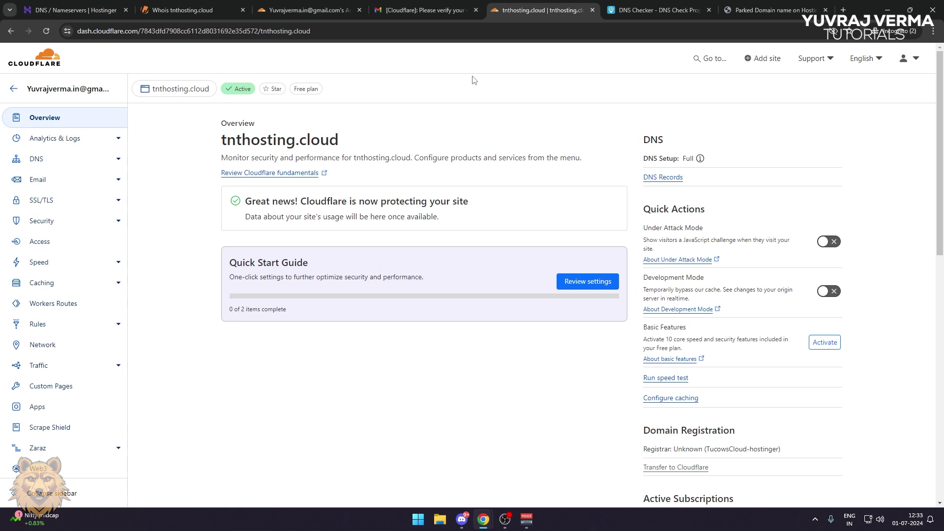
mouse_move(230, 94)
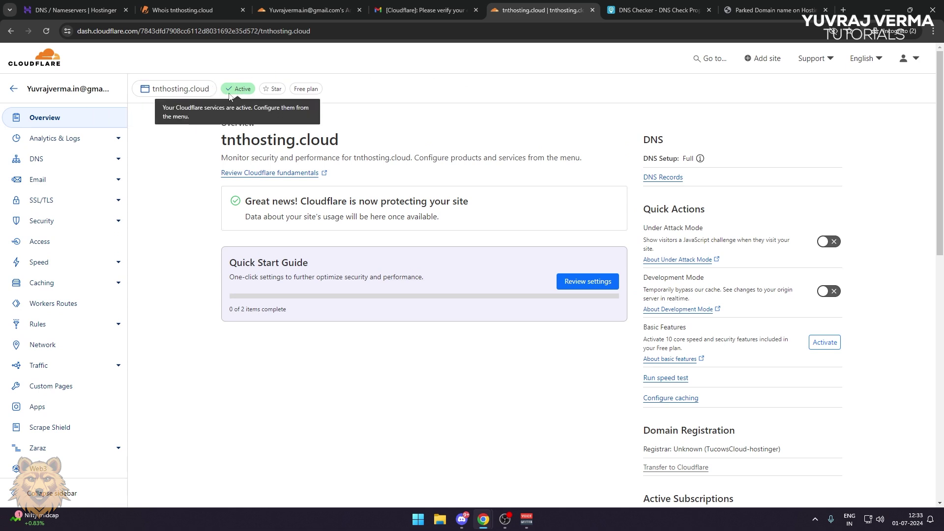